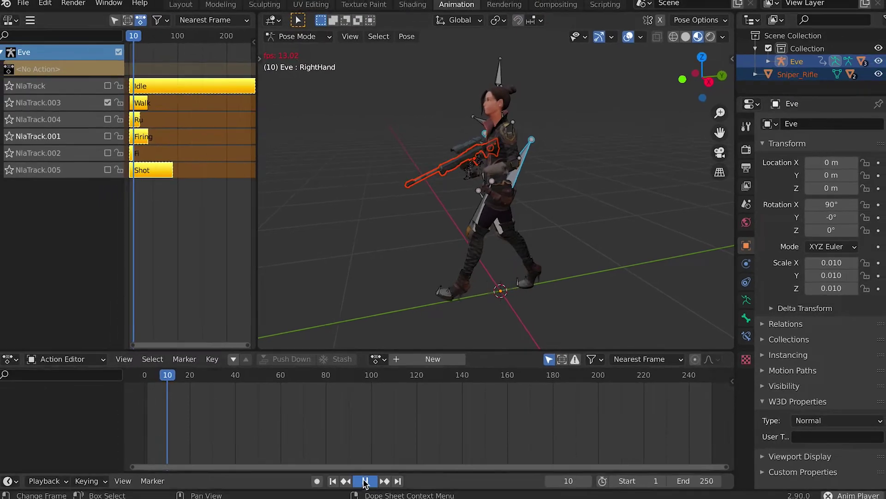
# - Stop playback, scrub back to frame 2, replay the animation and orbit around the character
pyautogui.click(365, 483)
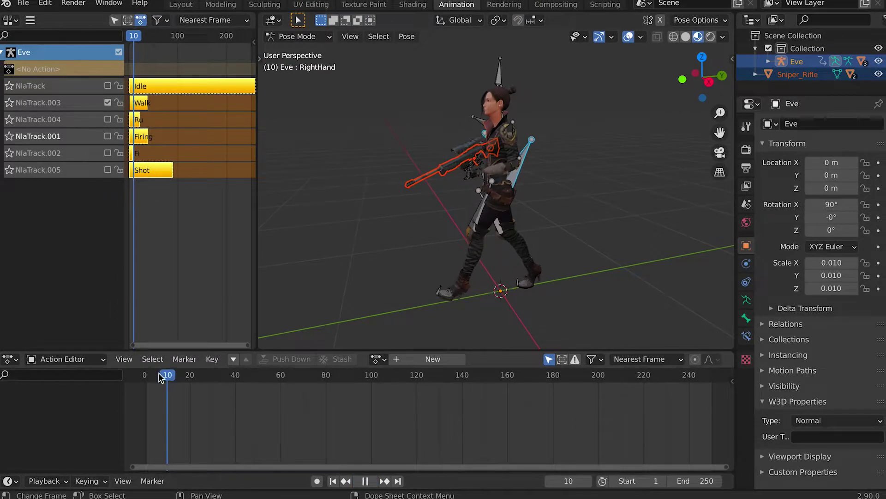
pyautogui.moveTo(172, 375); pyautogui.dragTo(150, 377)
pyautogui.press('space')
pyautogui.moveTo(480, 250)
pyautogui.mouseDown(button='middle')
pyautogui.moveTo(525, 249)
pyautogui.moveTo(495, 245)
pyautogui.mouseUp(button='middle')
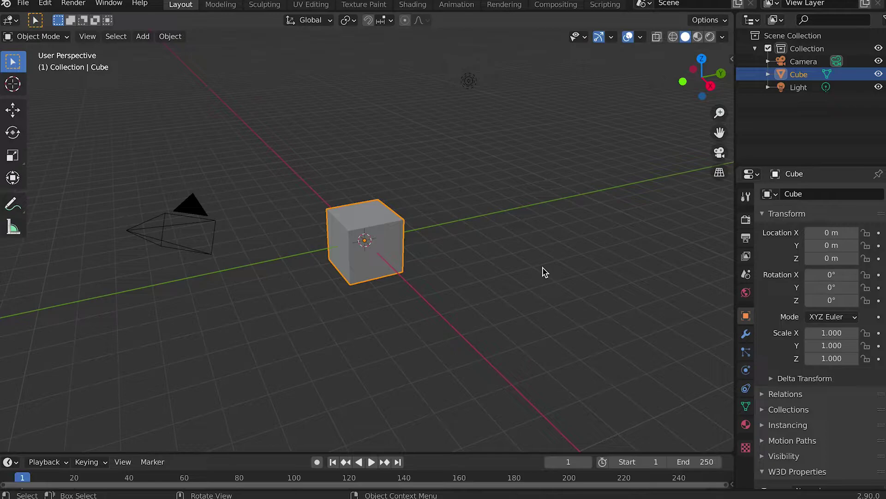
# - Delete the Cube, Camera and Light in the Outliner and switch to Material Preview shading
pyautogui.click(438, 241)
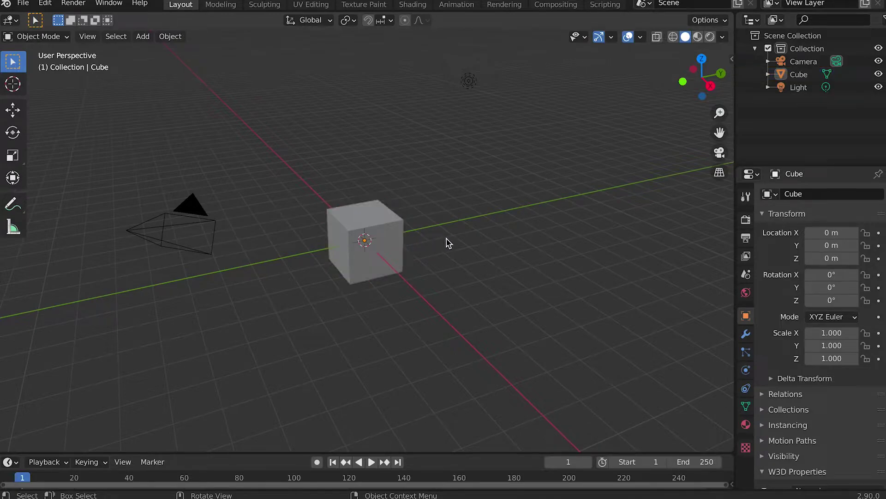
pyautogui.click(375, 237)
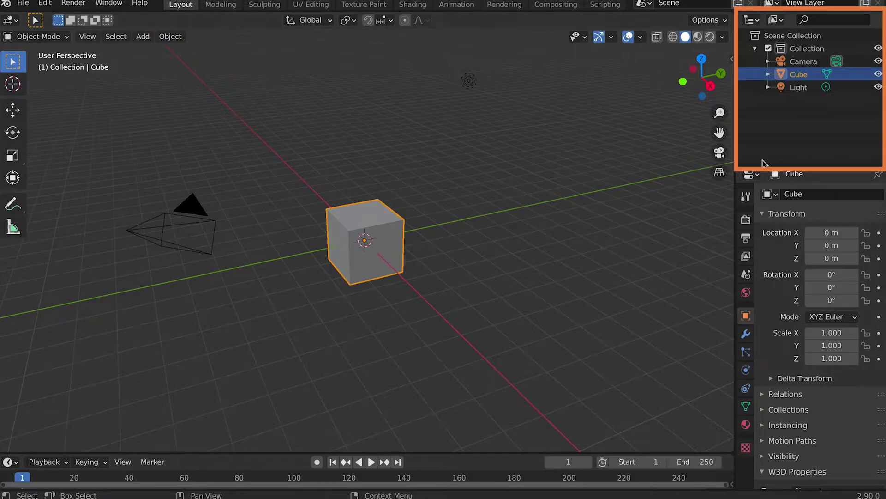
pyautogui.rightClick(803, 81)
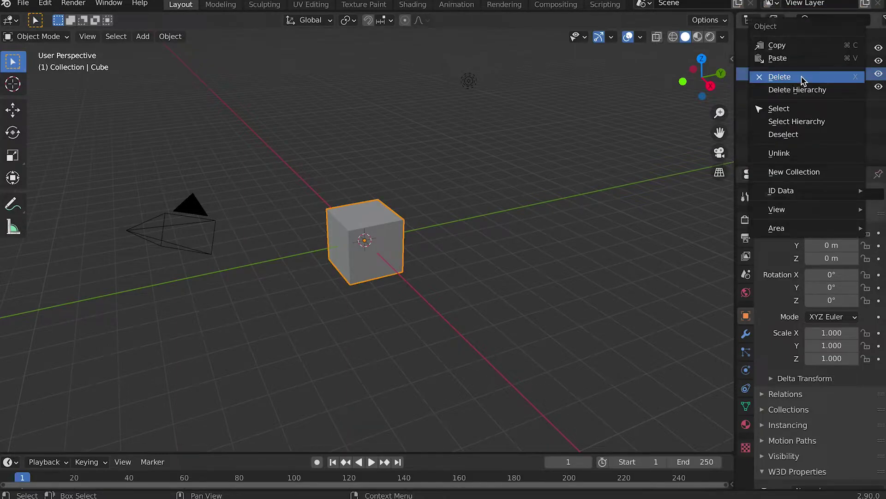
pyautogui.click(803, 78)
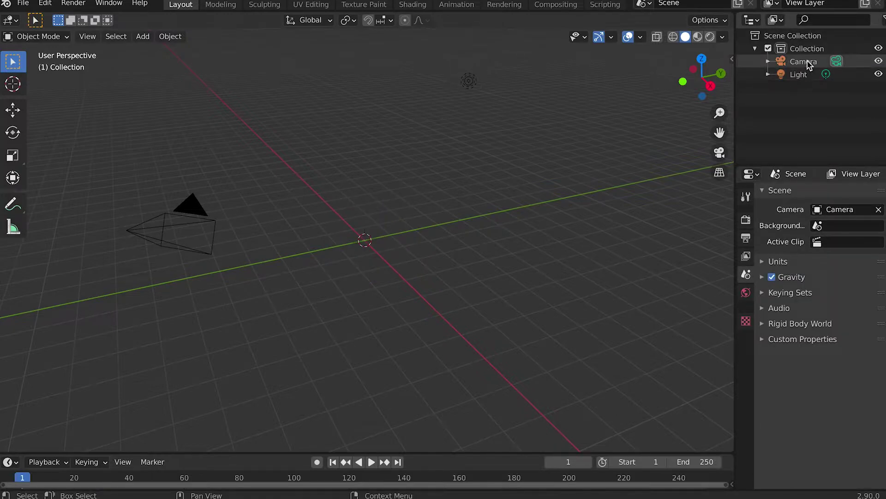
pyautogui.rightClick(807, 62)
pyautogui.click(807, 62)
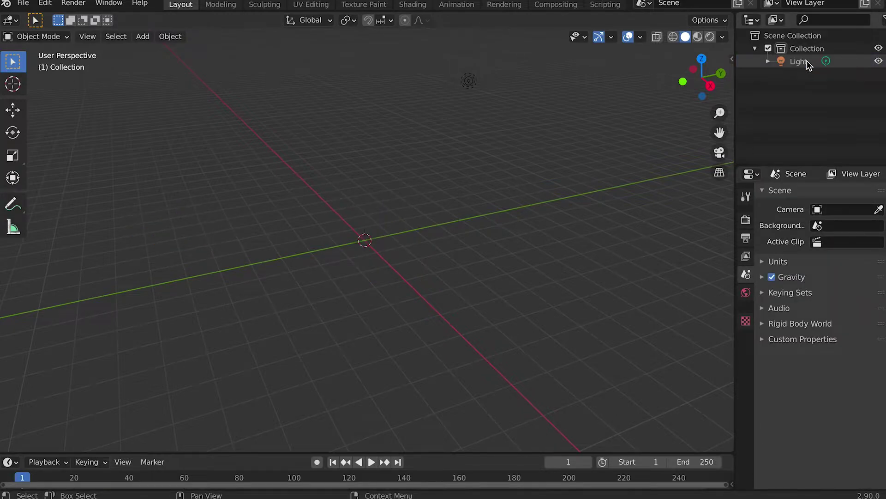
pyautogui.rightClick(808, 61)
pyautogui.click(809, 65)
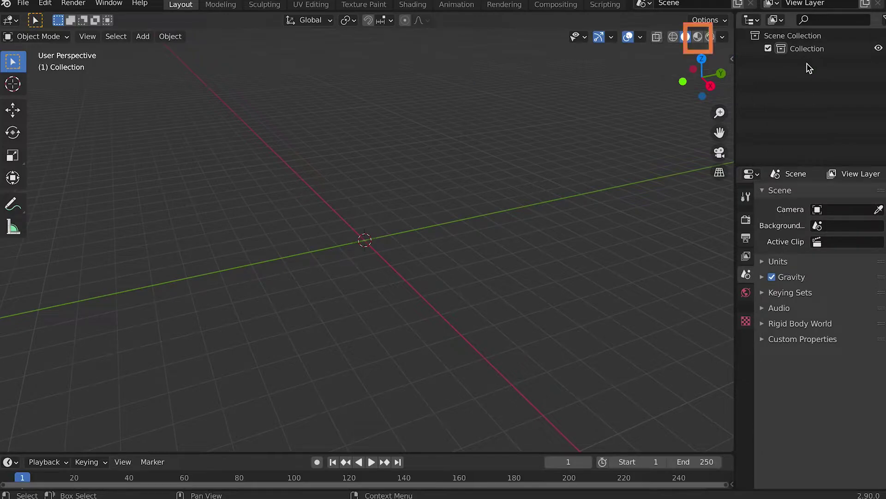
pyautogui.click(698, 40)
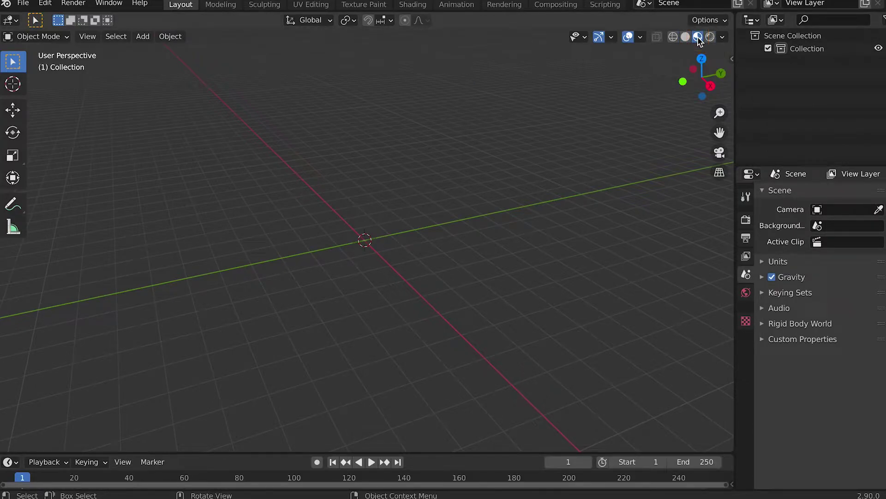
# - Import the Rifle Idle.fbx character through File > Import > FBX
pyautogui.click(23, 3)
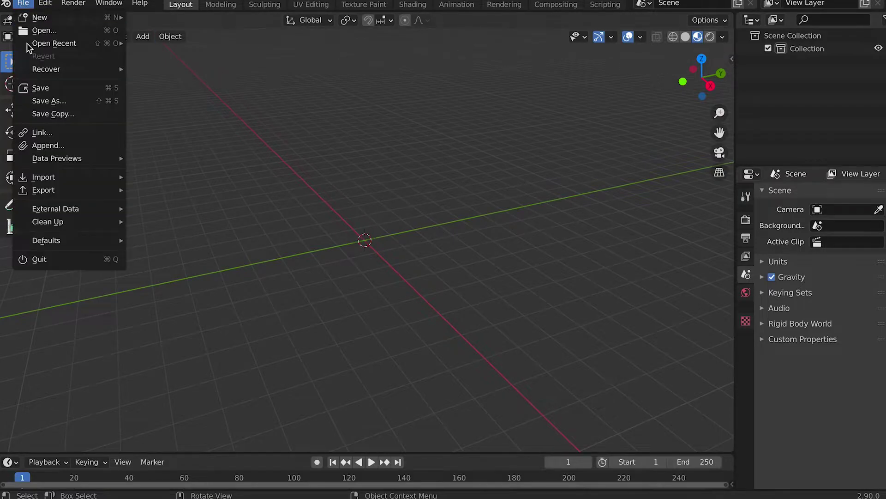
pyautogui.moveTo(64, 179)
pyautogui.click(168, 254)
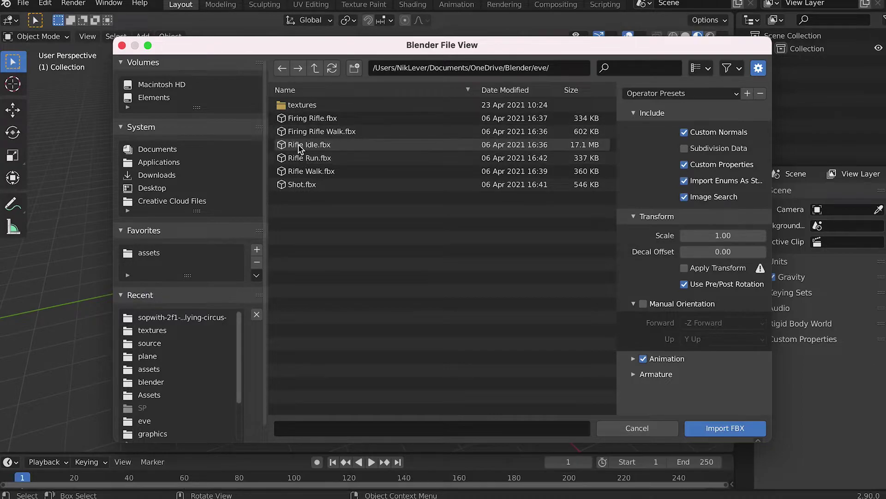
pyautogui.click(325, 145)
pyautogui.click(730, 428)
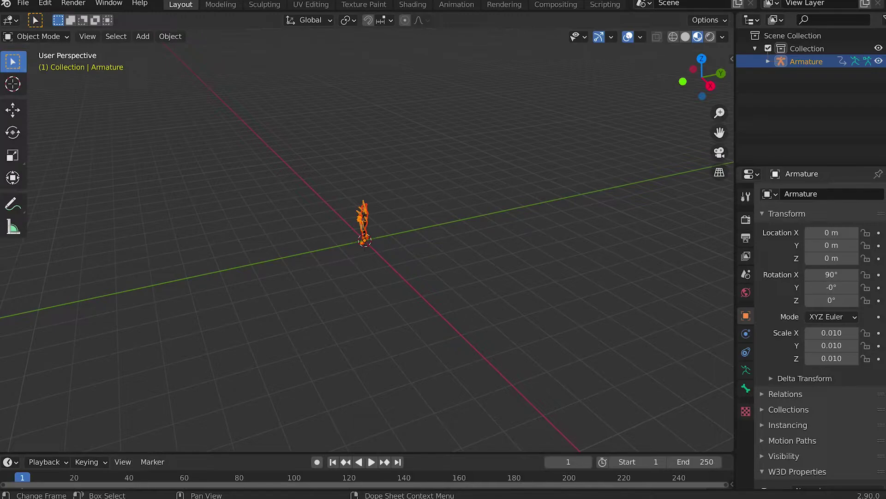
pyautogui.press('super+Tab')
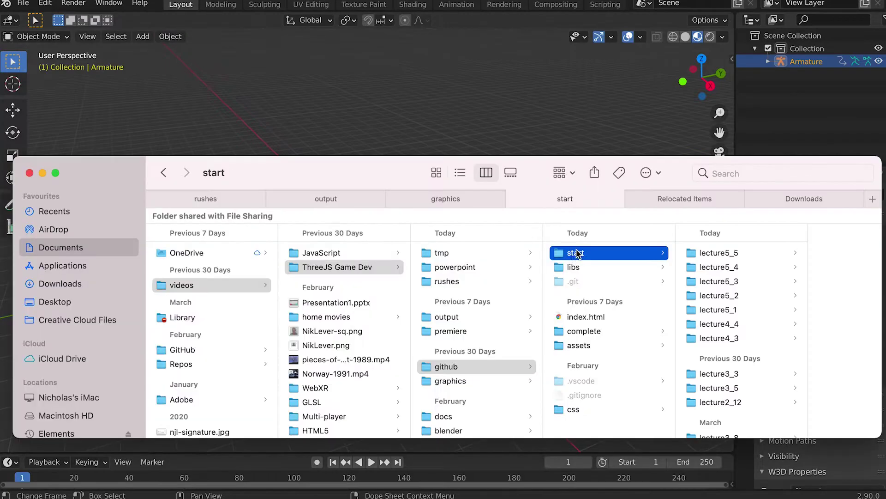
# - Look over the six .fbx animation files in the lecture4_3 folder, then close Finder
pyautogui.click(728, 339)
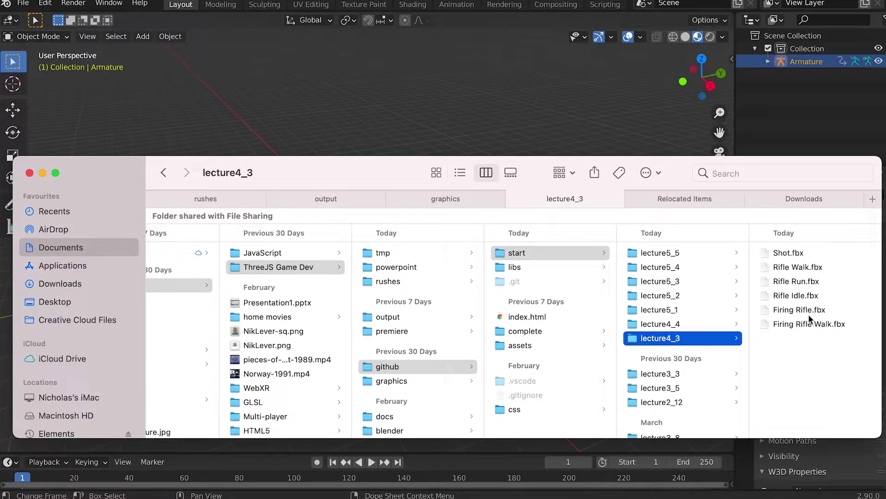
pyautogui.click(808, 86)
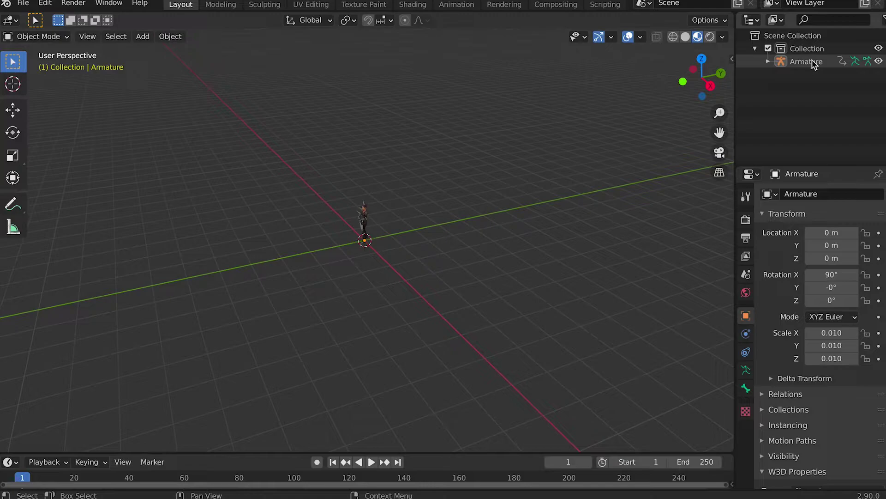
# - Select the Armature and frame the view on the character with Numpad period
pyautogui.click(812, 61)
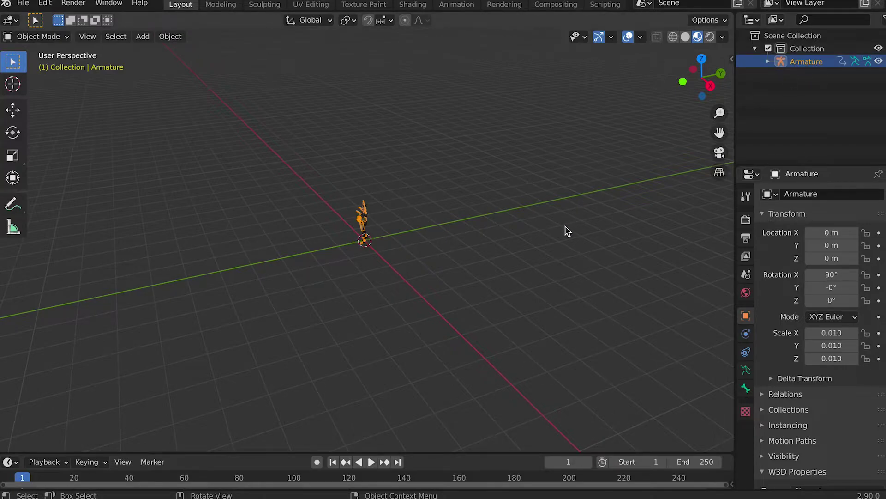
pyautogui.press('alt')
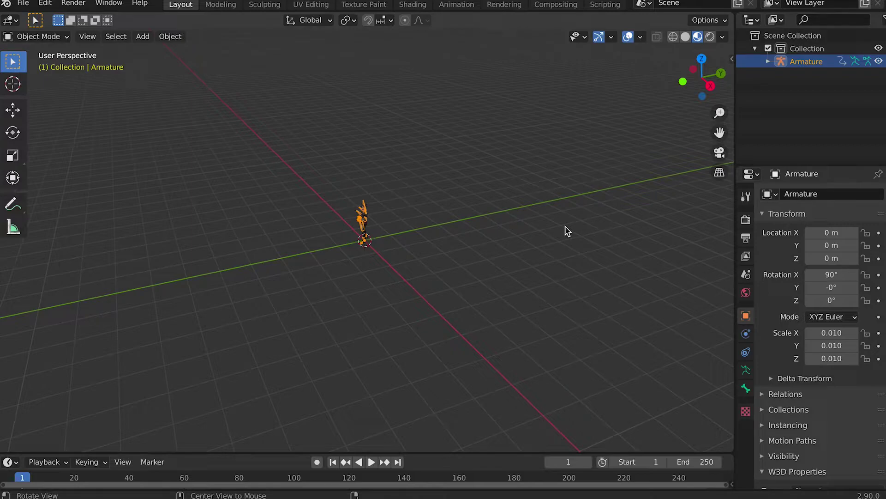
pyautogui.press('KP_Decimal')
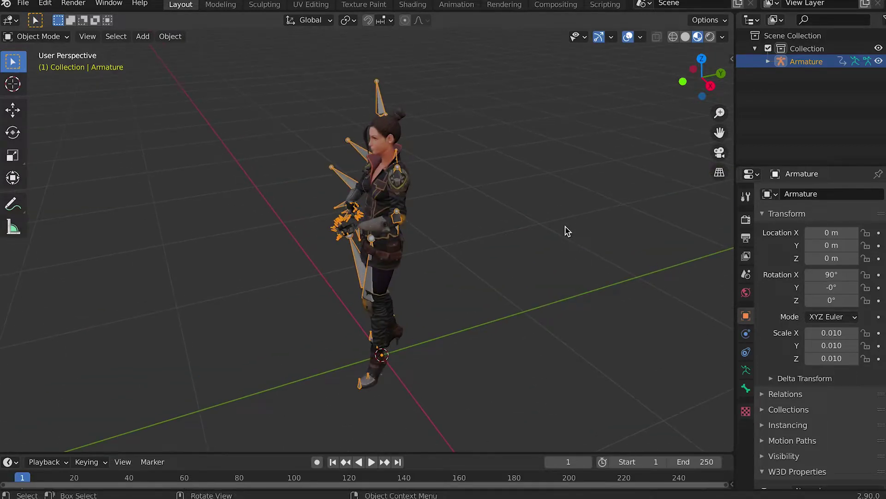
pyautogui.press('shift')
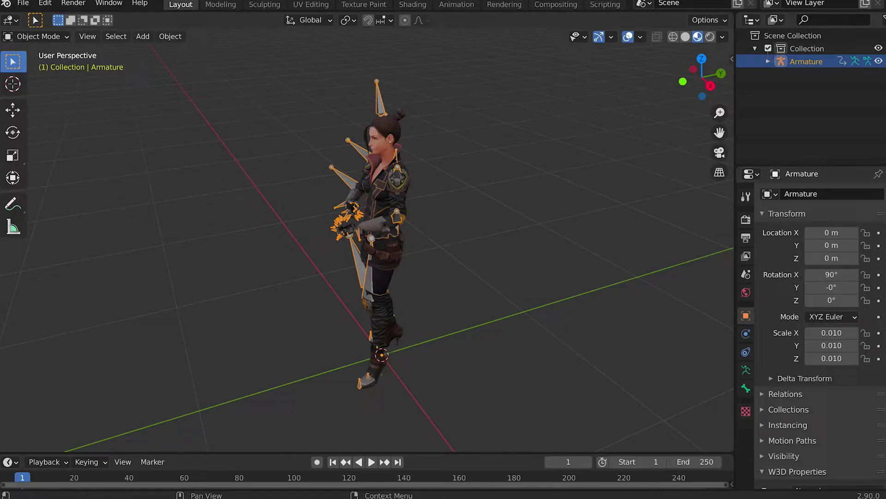
# - Rebind the 3D View Frame Selected shortcut to F in the Keymap preferences
pyautogui.click(45, 5)
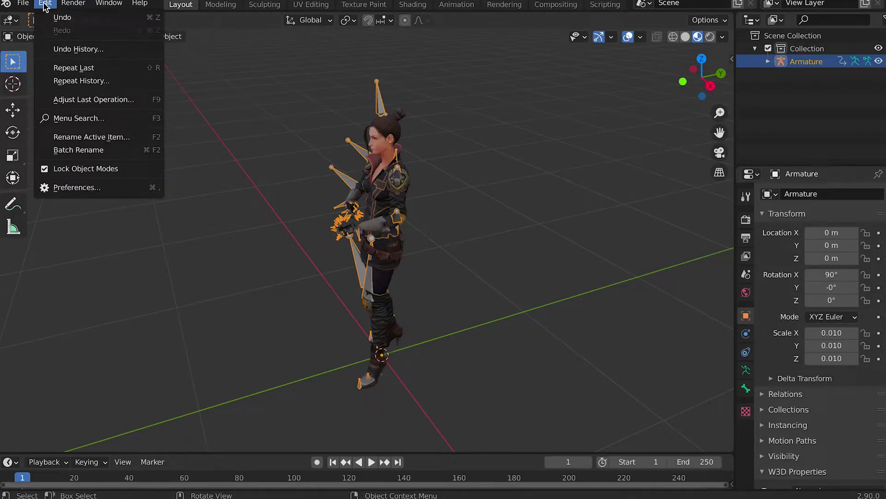
pyautogui.click(69, 187)
pyautogui.click(197, 240)
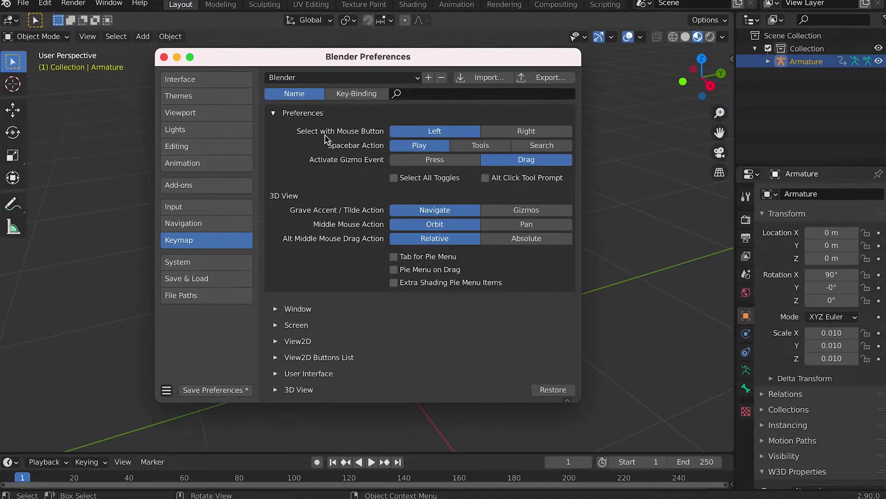
pyautogui.click(426, 94)
pyautogui.write('frame se')
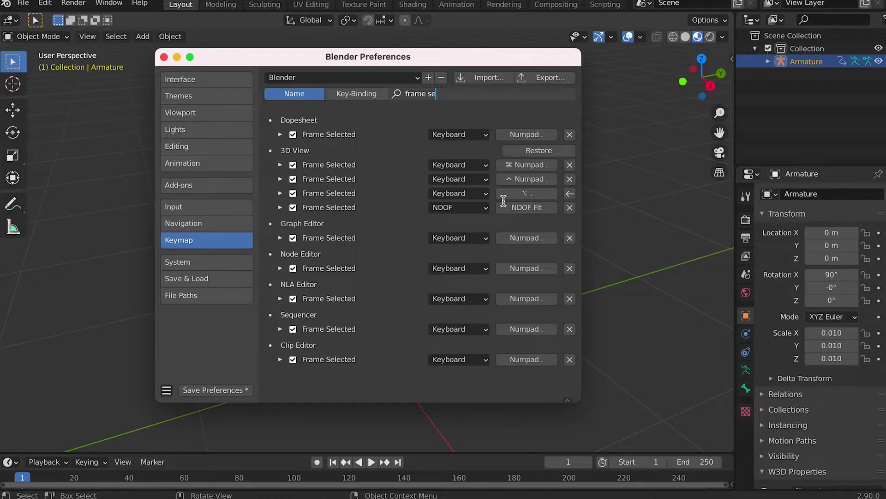
pyautogui.press('Return')
pyautogui.click(536, 193)
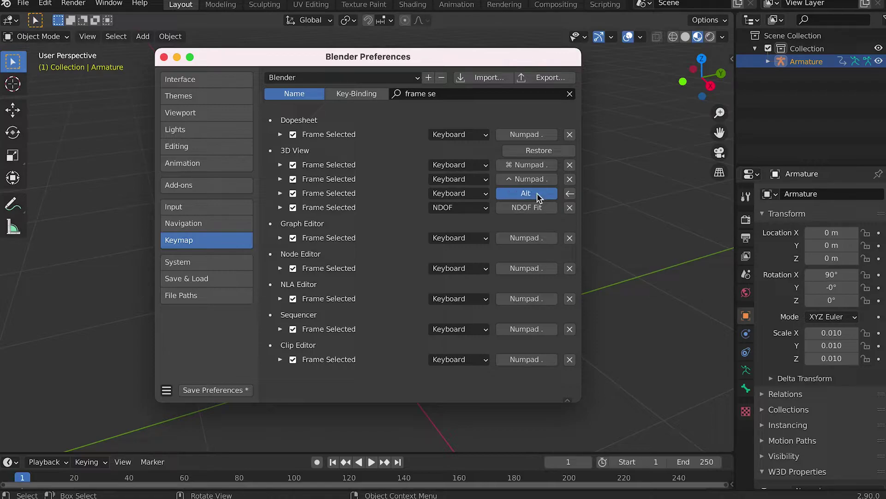
pyautogui.press('f')
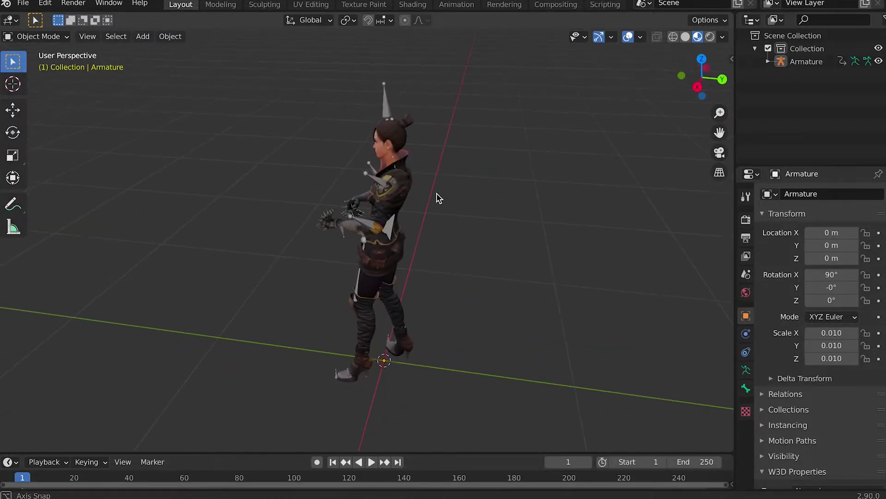
pyautogui.moveTo(438, 198); pyautogui.dragTo(488, 185, button='middle')
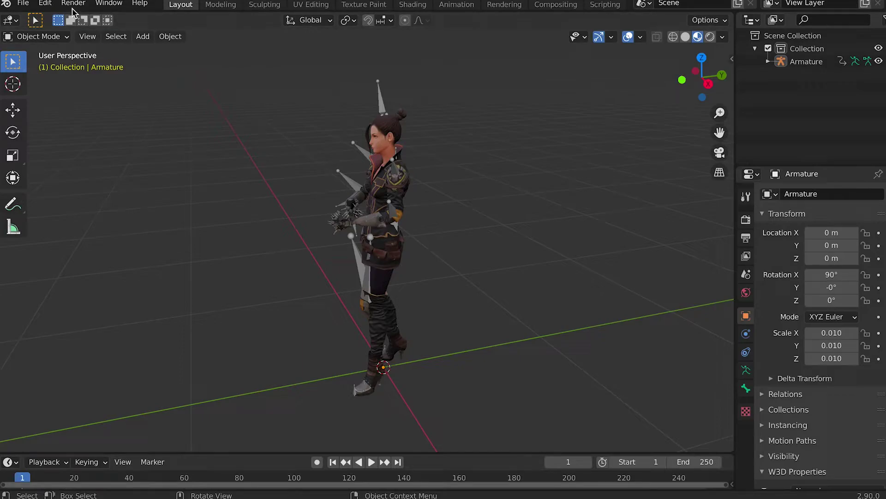
# - Check the Input preferences for Emulate 3 Button Mouse, then close Preferences
pyautogui.click(45, 4)
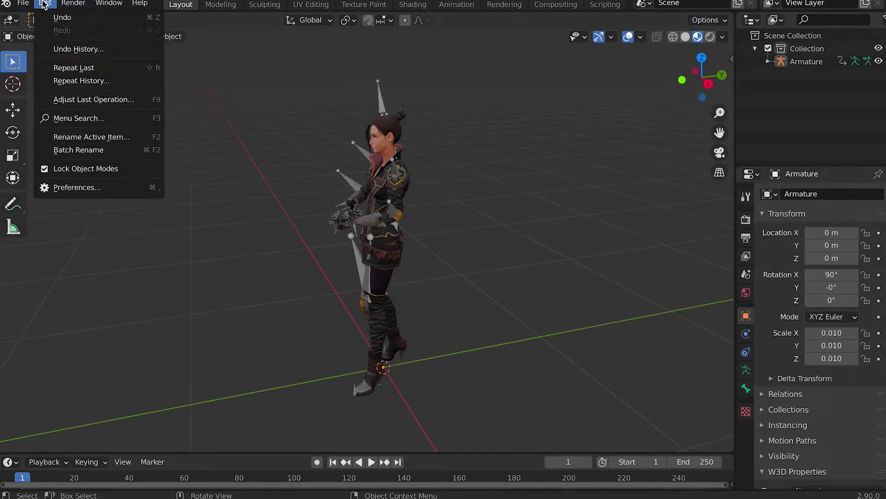
pyautogui.click(80, 182)
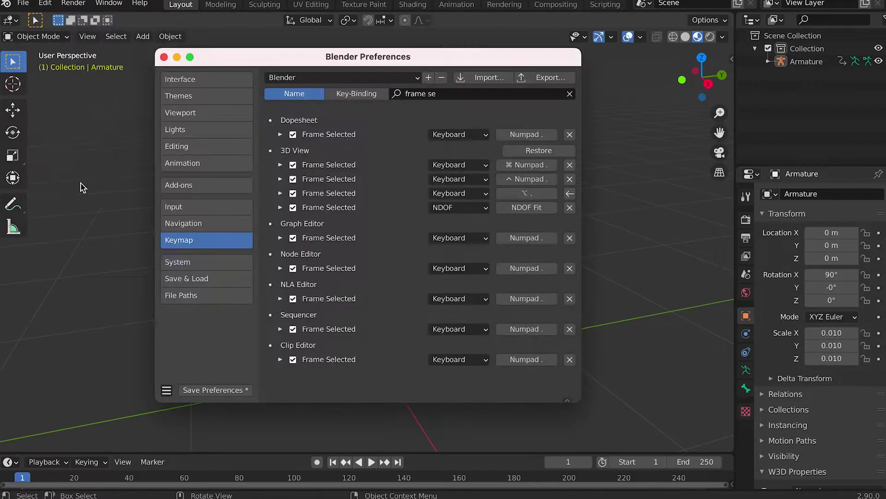
pyautogui.click(186, 212)
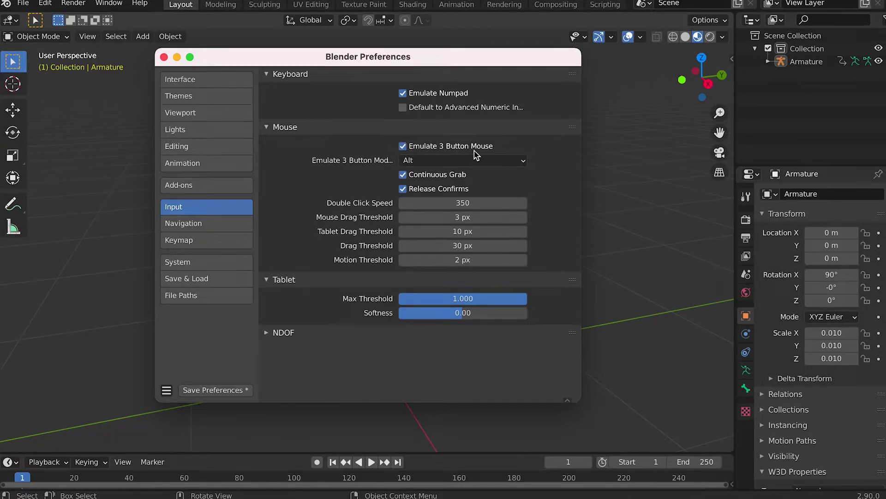
pyautogui.click(164, 57)
pyautogui.keyDown('alt'); pyautogui.moveTo(409, 200); pyautogui.dragTo(488, 235); pyautogui.keyUp('alt')
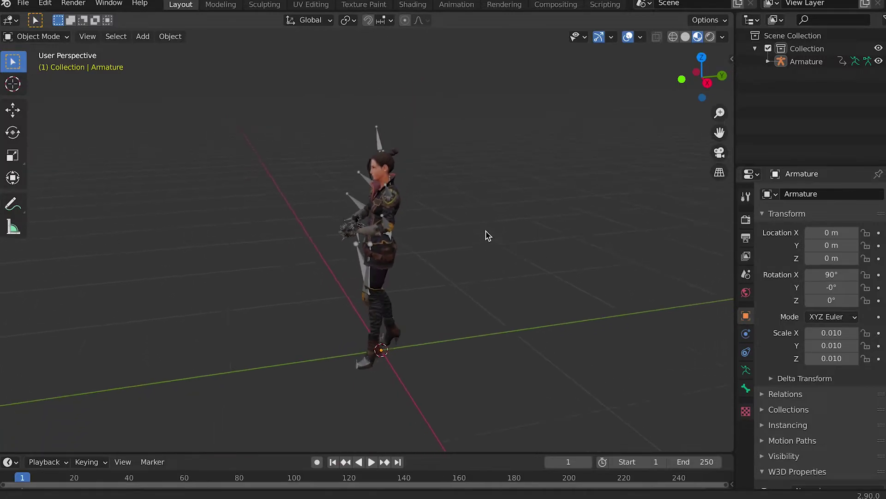
# - Zoom in, expand the Armature's children in the Outliner and select the Mesh
pyautogui.scroll(3, 487, 217)
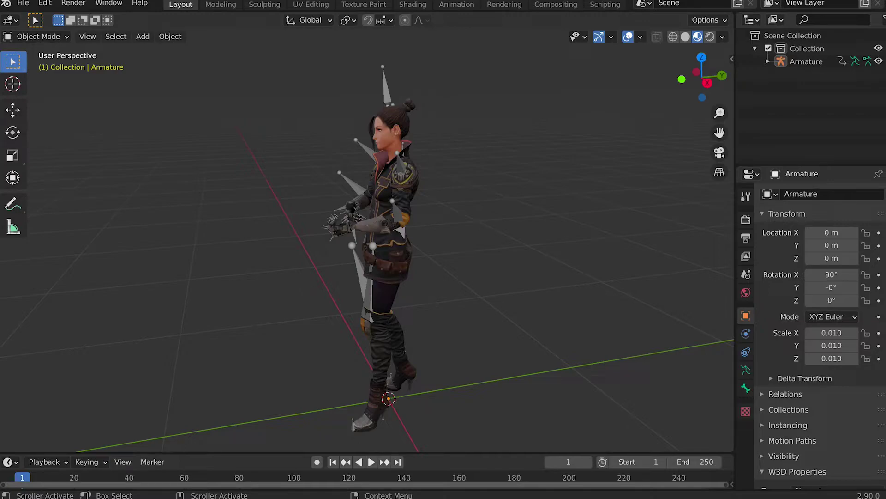
pyautogui.click(768, 61)
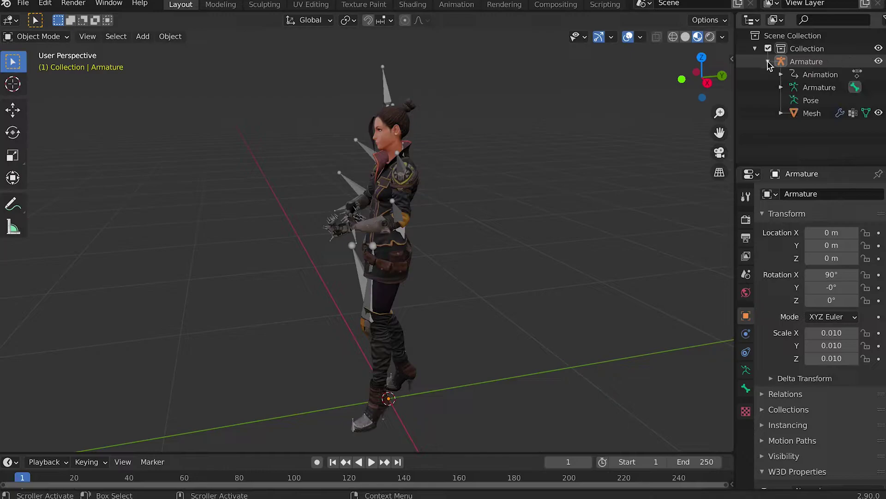
pyautogui.click(814, 113)
pyautogui.click(23, 3)
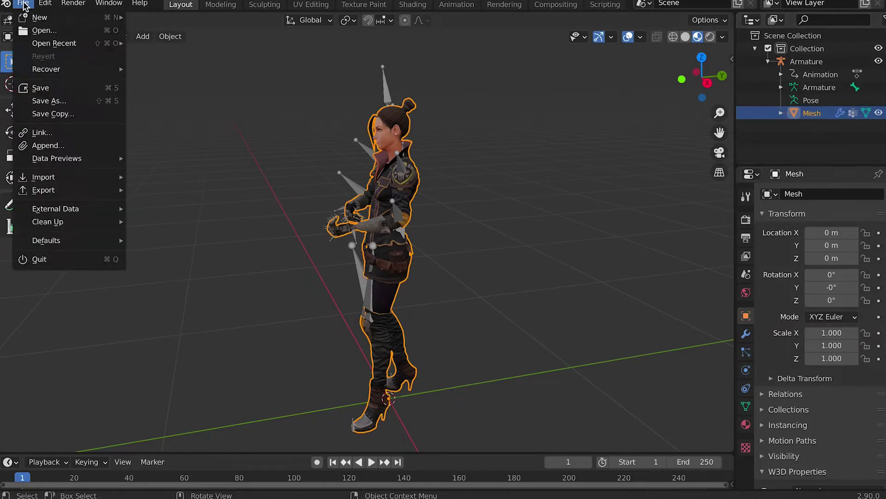
# - Save the scene as eve.blend and show the SpacePirate_M material properties
pyautogui.click(41, 88)
pyautogui.doubleClick(304, 428)
pyautogui.write('eve')
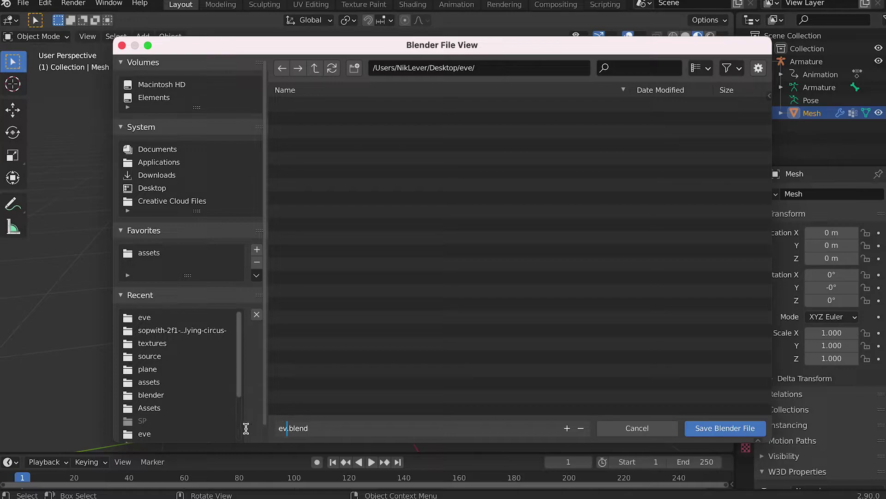
pyautogui.click(720, 431)
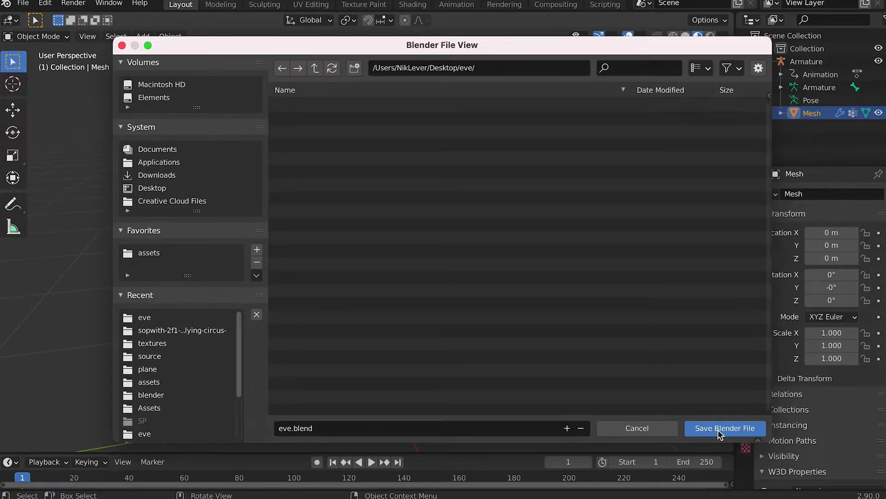
pyautogui.click(746, 423)
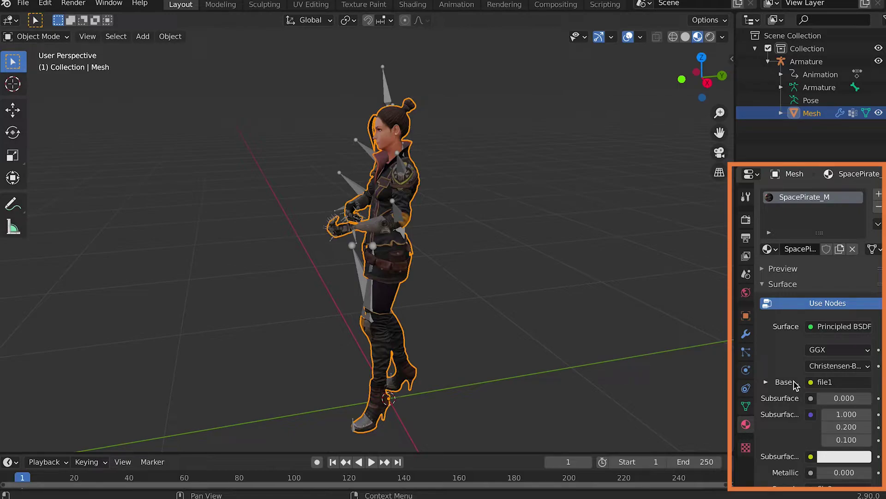
# - Unpack the Base Color diffuse texture into the textures folder
pyautogui.click(766, 382)
pyautogui.scroll(-2, 776, 388)
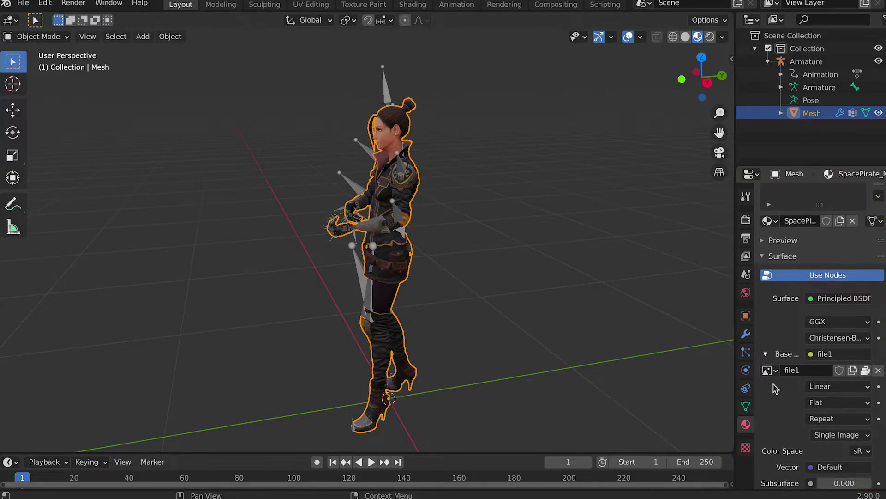
pyautogui.click(867, 365)
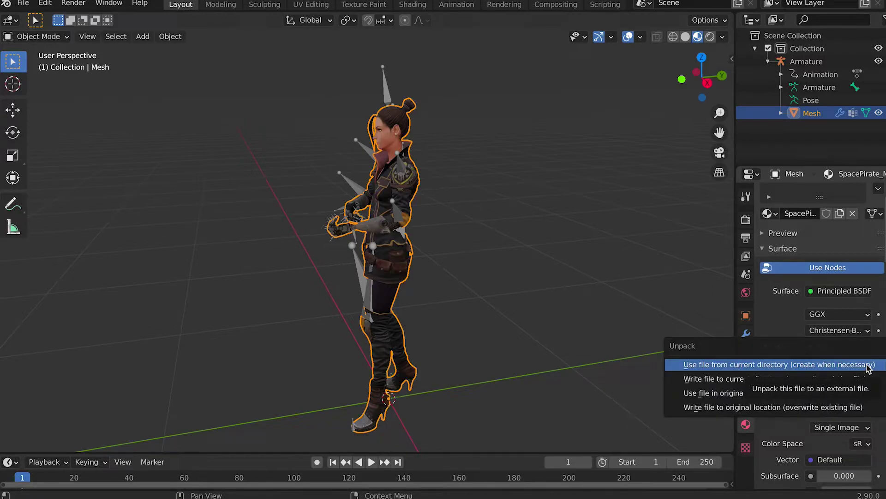
pyautogui.click(868, 364)
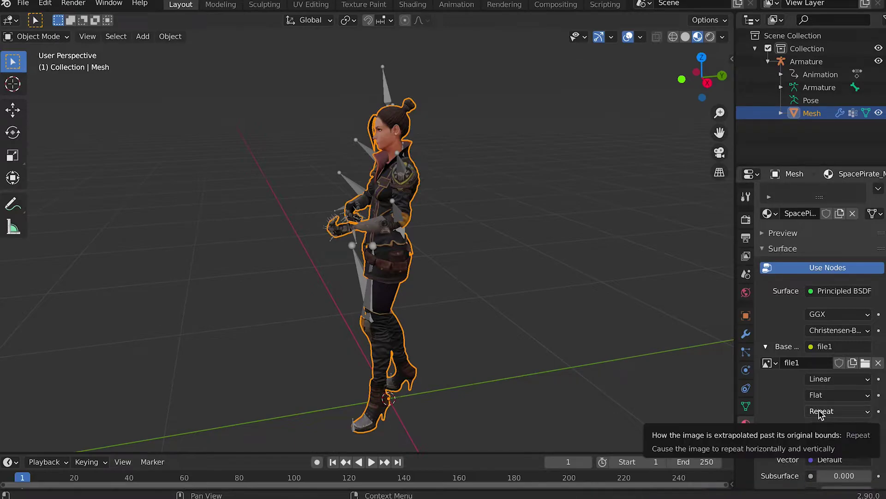
# - Unpack the Specular input's texture image to a file
pyautogui.scroll(-2, 821, 414)
pyautogui.scroll(-8, 819, 411)
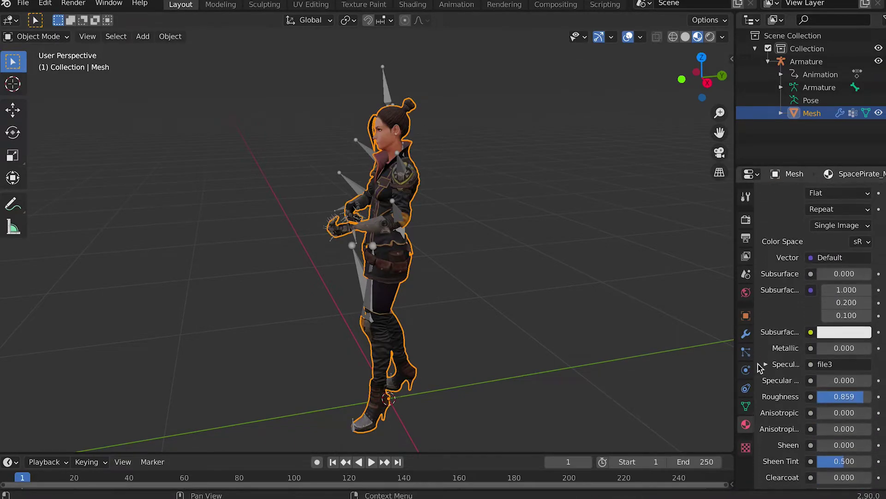
pyautogui.click(767, 364)
pyautogui.scroll(-1, 770, 369)
pyautogui.click(865, 353)
pyautogui.click(811, 356)
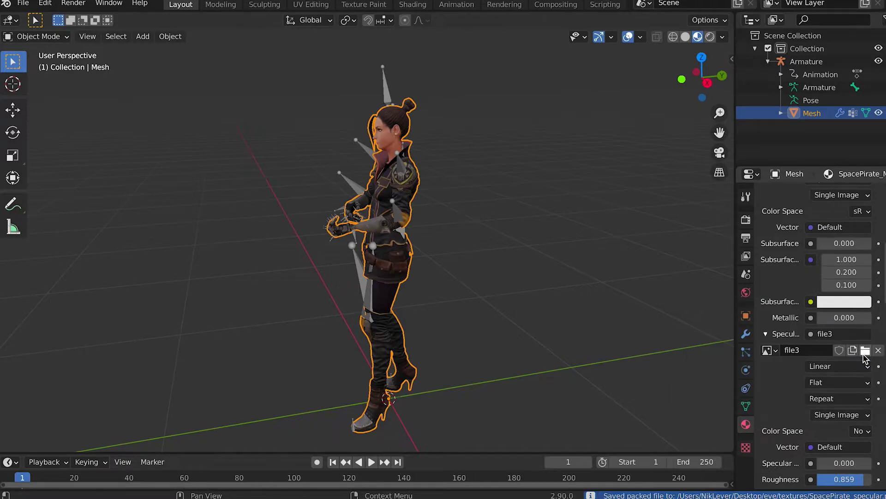
pyautogui.scroll(-4, 822, 384)
pyautogui.scroll(-10, 820, 384)
# - Unpack the normal map's Color texture to a file and view the eve folder in Finder
pyautogui.click(765, 375)
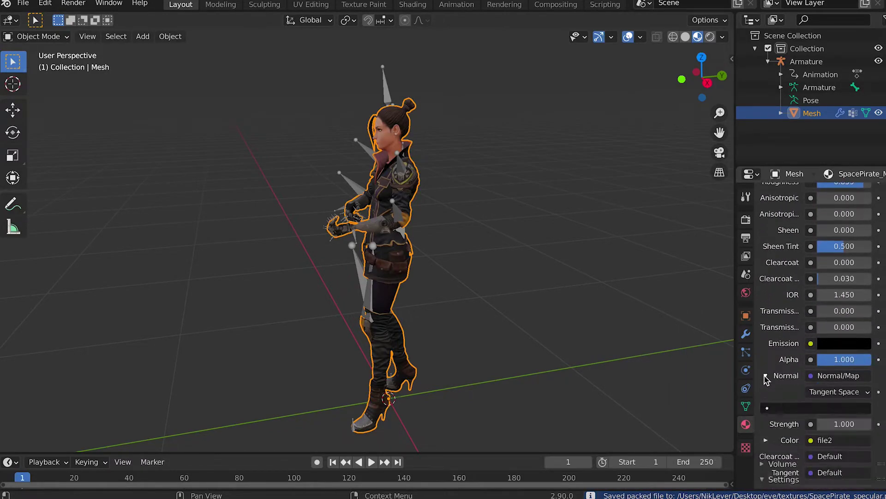
pyautogui.scroll(-2, 782, 387)
pyautogui.scroll(-1, 783, 389)
pyautogui.click(765, 392)
pyautogui.scroll(-3, 766, 369)
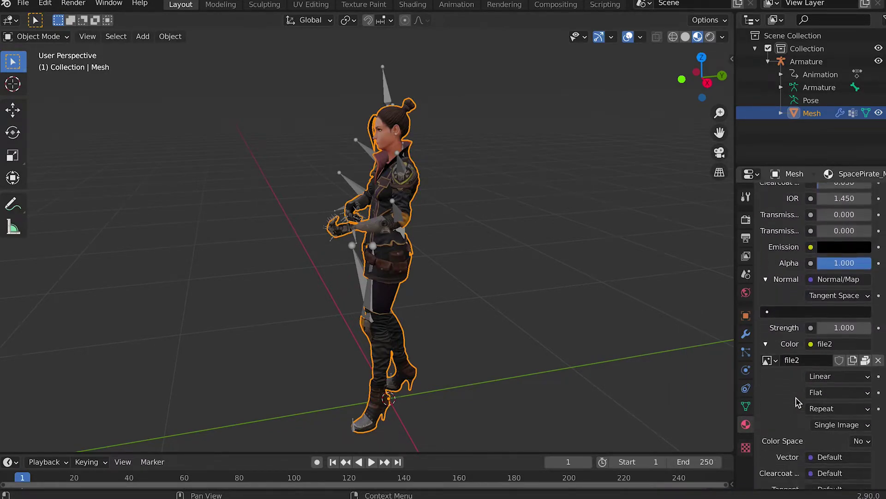
pyautogui.click(865, 351)
pyautogui.click(867, 351)
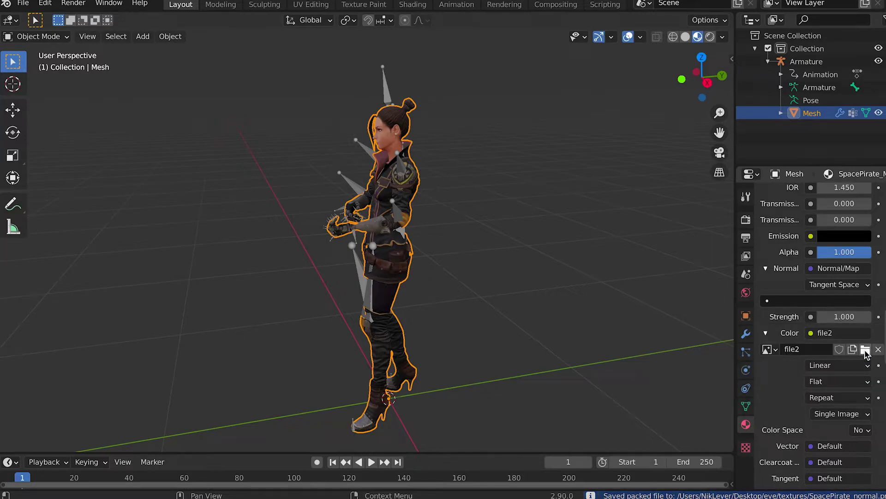
pyautogui.click(270, 494)
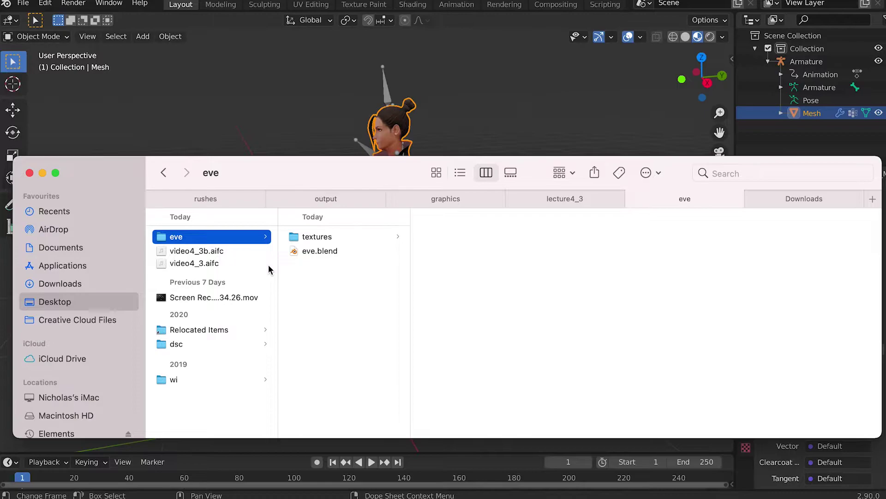
# - Open the textures folder and preview the normal, specular and diffuse PNG files
pyautogui.click(318, 237)
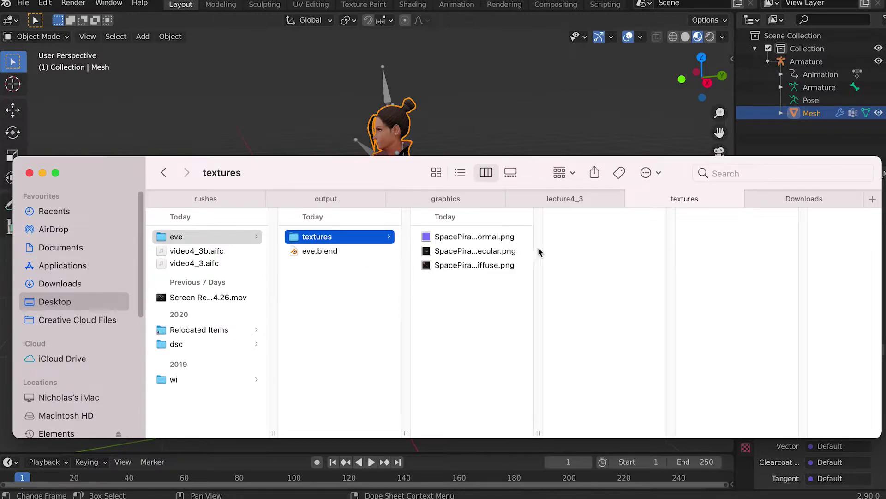
pyautogui.click(484, 238)
pyautogui.press('Down')
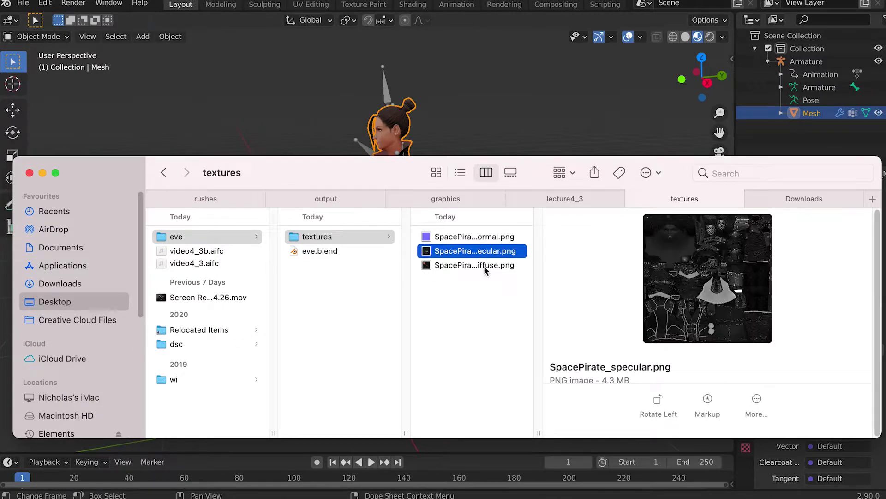
pyautogui.press('Down')
pyautogui.scroll(-2, 620, 318)
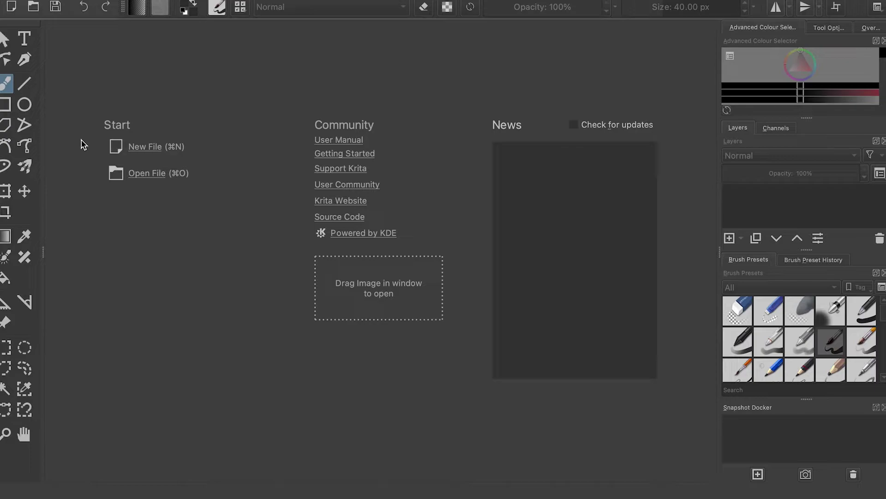
# - Open SpacePirate_diffuse.png from the eve/textures folder in Krita
pyautogui.click(152, 174)
pyautogui.click(348, 152)
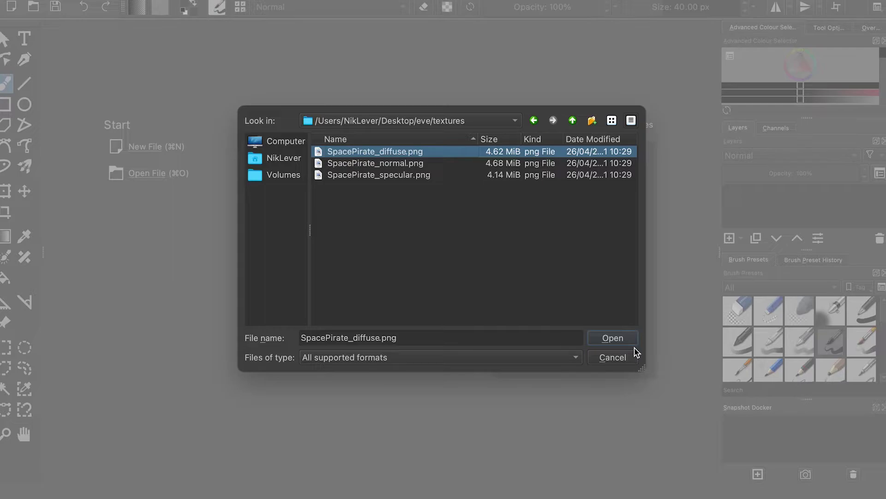
pyautogui.click(609, 338)
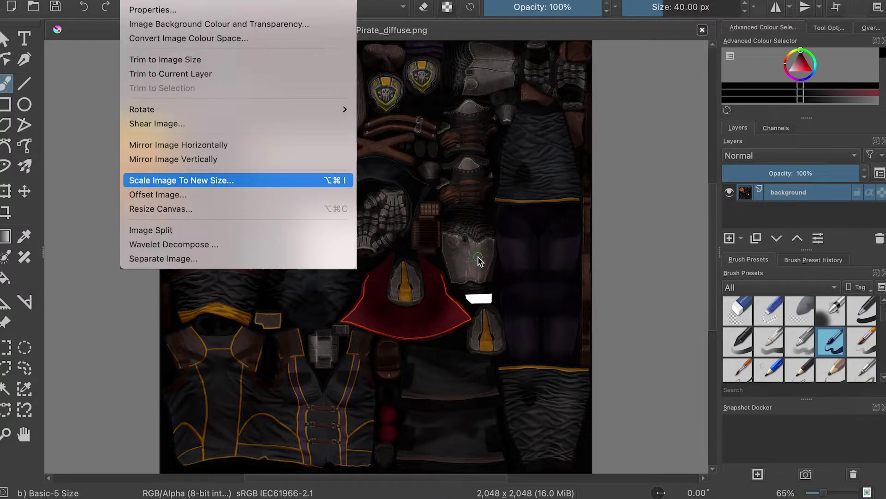
# - Scale the texture from 2048 down to 1024 pixels wide, then return to Blender
pyautogui.press('Return')
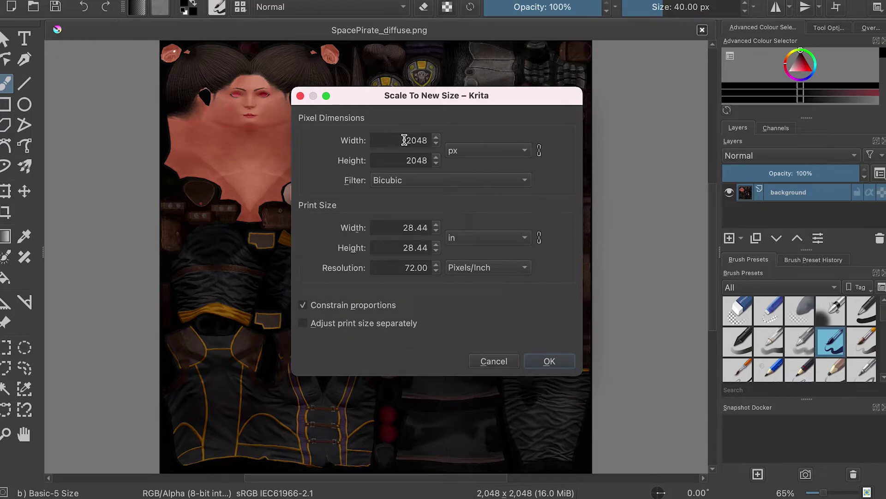
pyautogui.moveTo(404, 141); pyautogui.dragTo(434, 141)
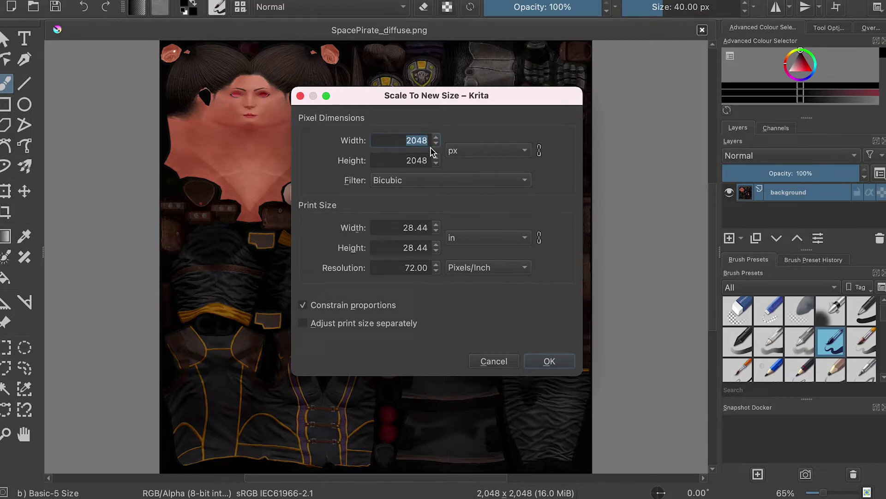
pyautogui.write('1024')
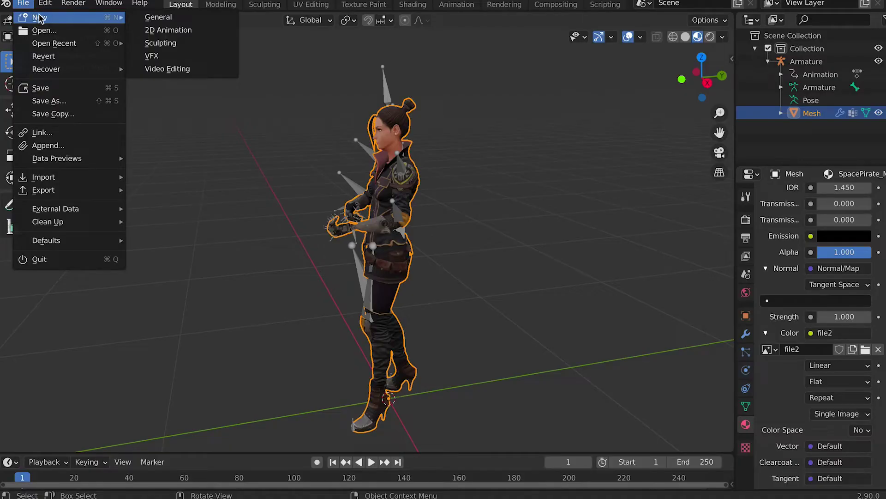
pyautogui.click(148, 17)
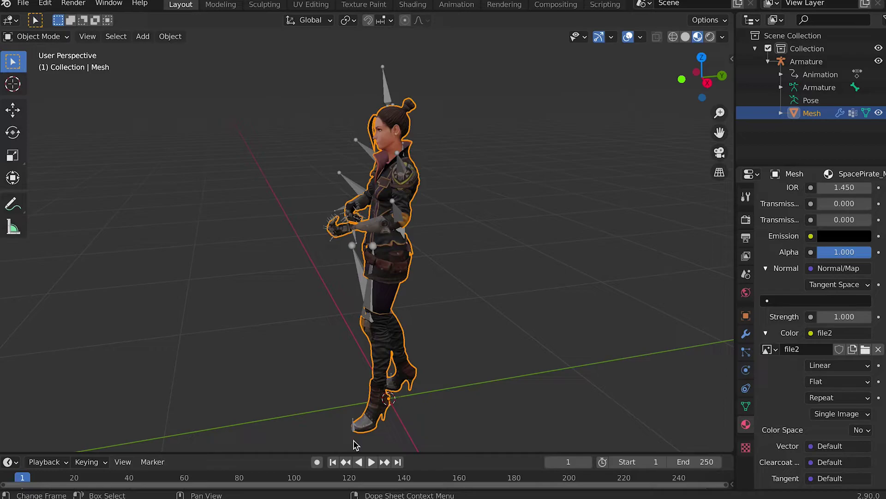
# - Preview the armature's animation, then rename the Armature object to Eve
pyautogui.click(355, 429)
pyautogui.click(371, 462)
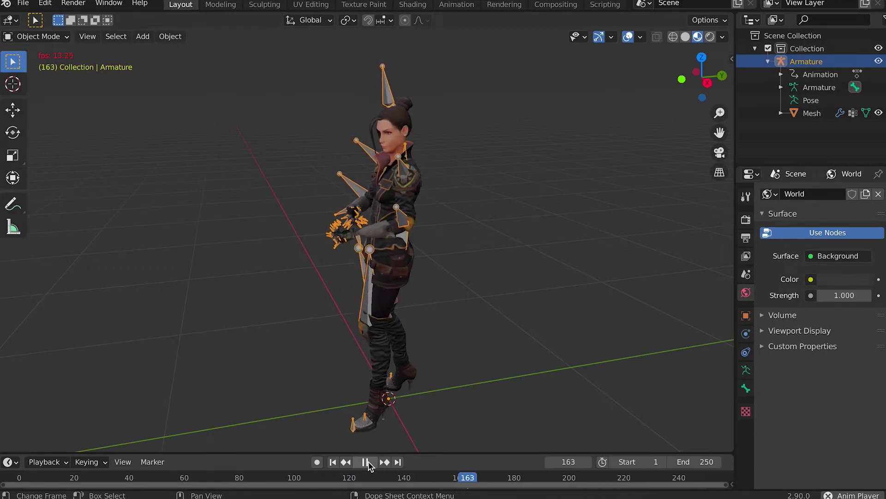
pyautogui.press('Escape')
pyautogui.doubleClick(808, 62)
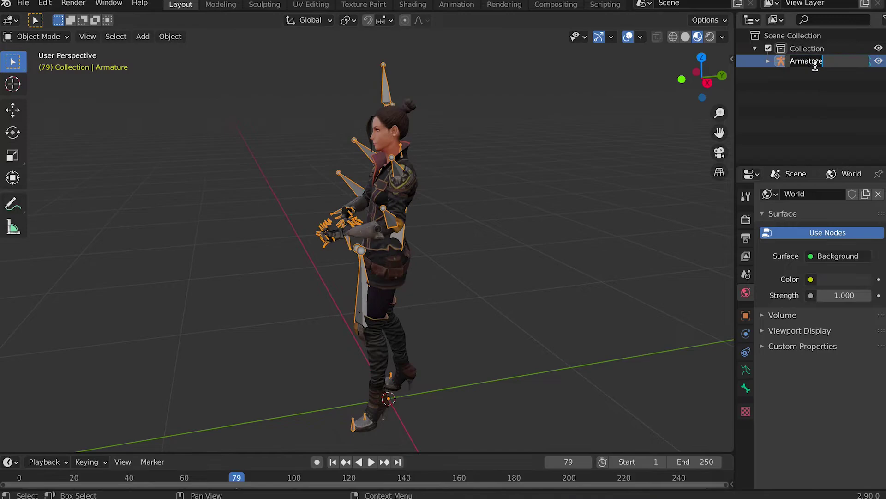
pyautogui.write('Eve')
pyautogui.press('Return')
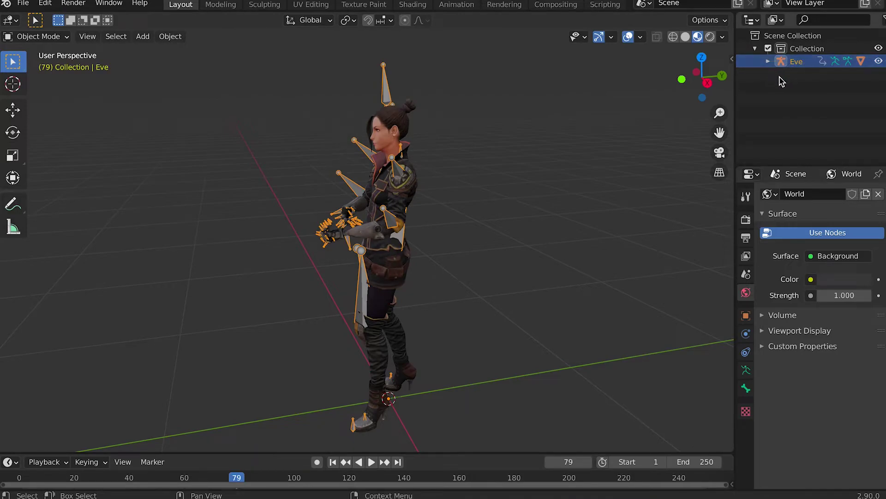
# - Expand Eve's animation data in the Outliner and rename its action to Idle
pyautogui.click(768, 62)
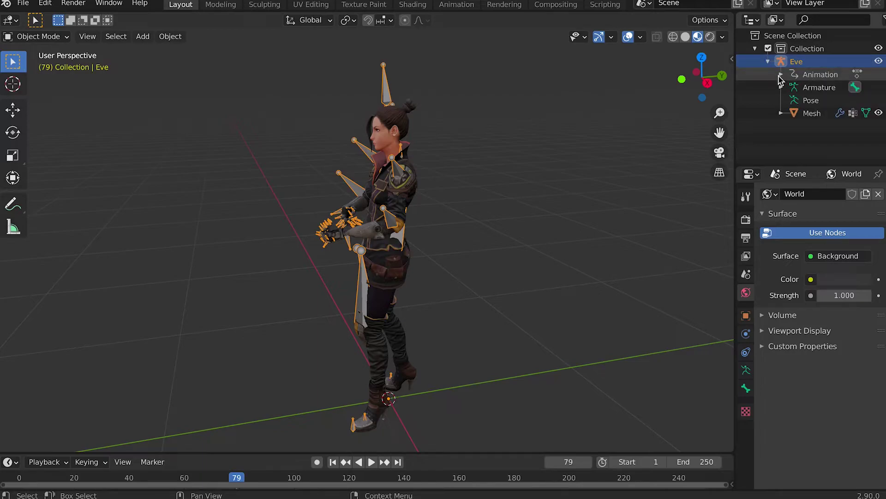
pyautogui.click(779, 75)
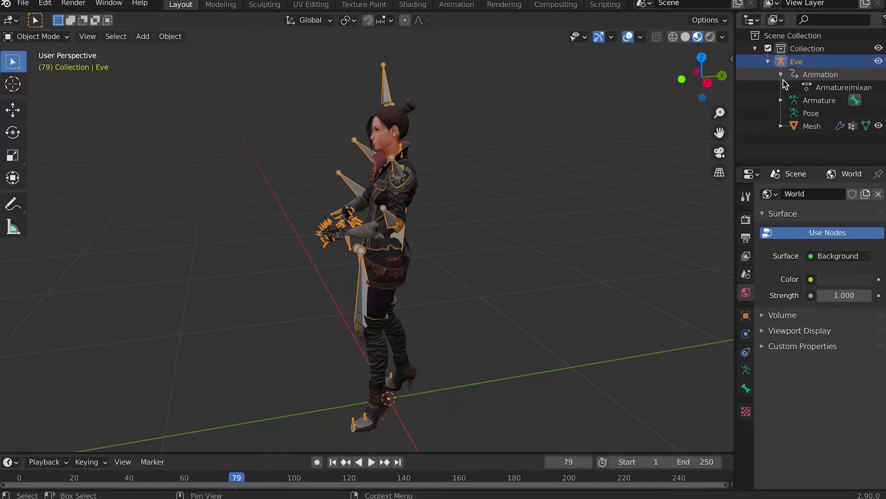
pyautogui.click(845, 88)
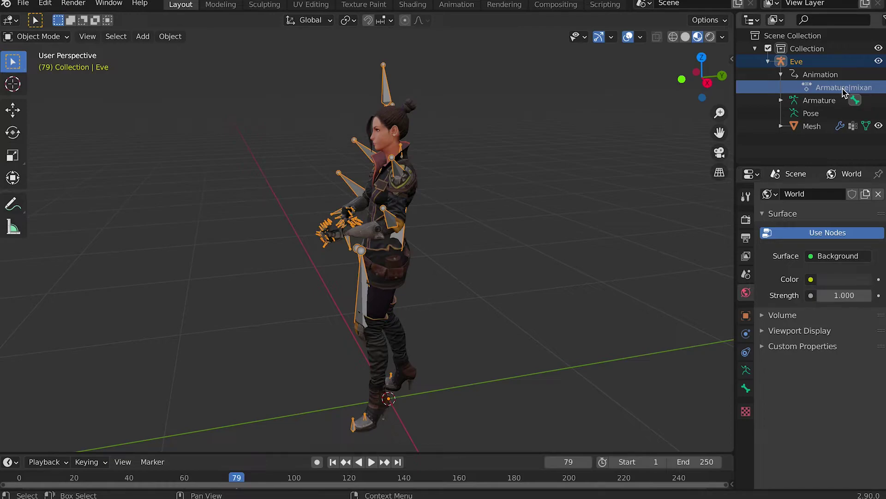
pyautogui.doubleClick(843, 88)
pyautogui.write('Idle')
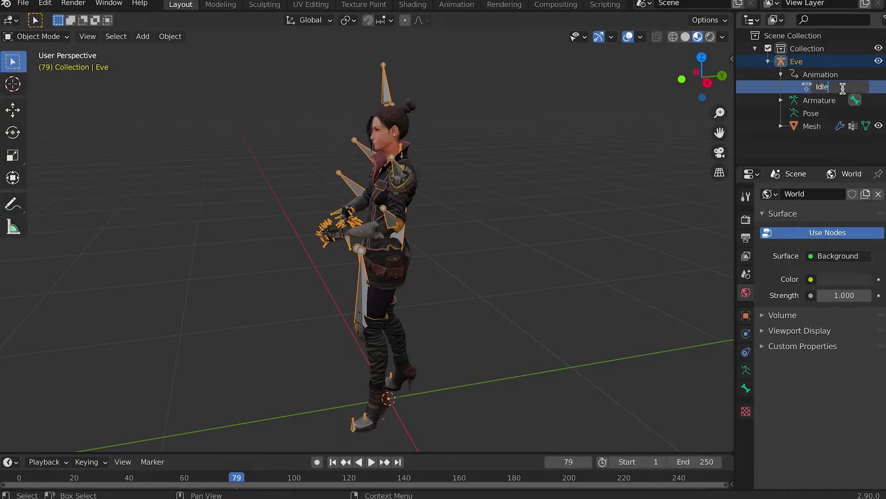
pyautogui.press('Return')
# - In the Animation workspace, set the Dope Sheet to Action Editor and the left editor to Nonlinear Animation
pyautogui.click(460, 5)
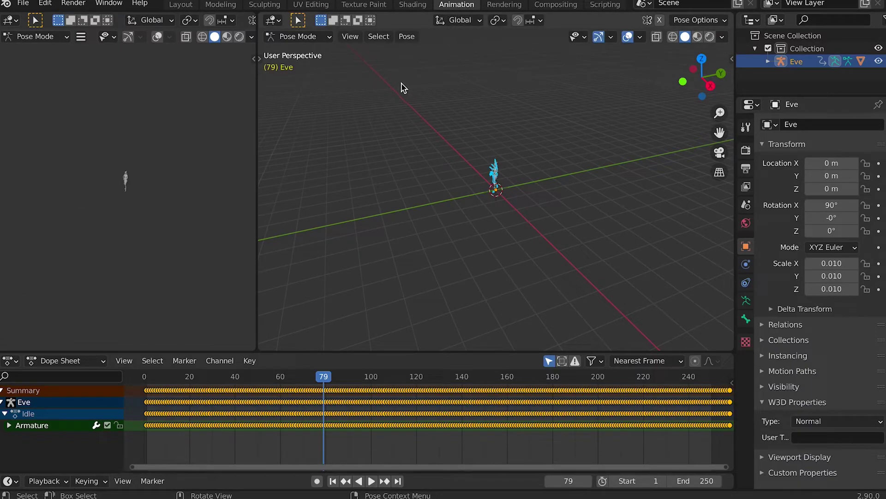
pyautogui.click(103, 362)
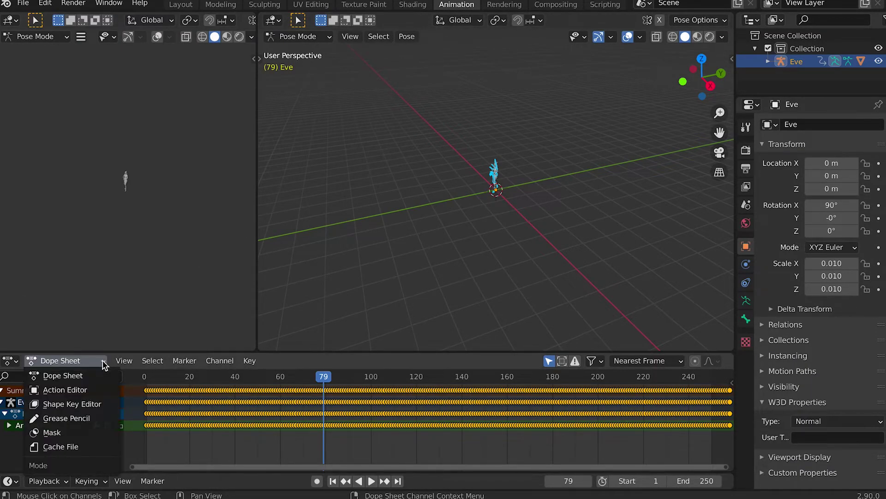
pyautogui.click(98, 389)
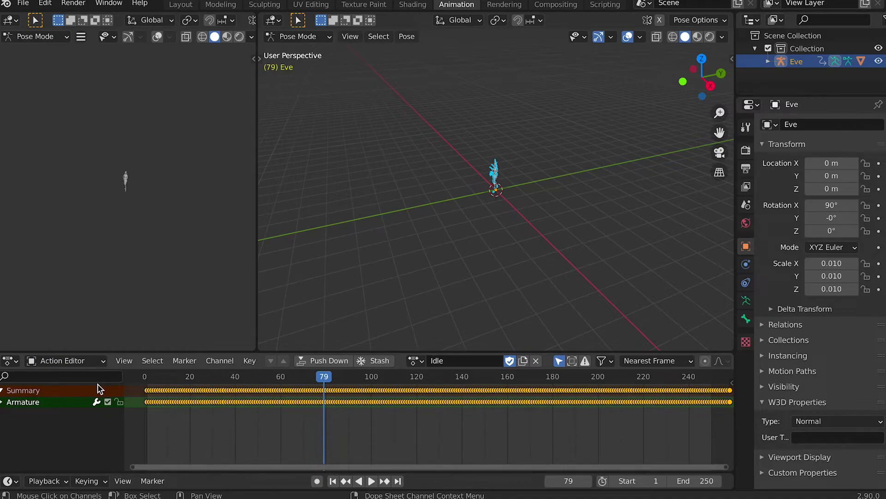
pyautogui.click(15, 21)
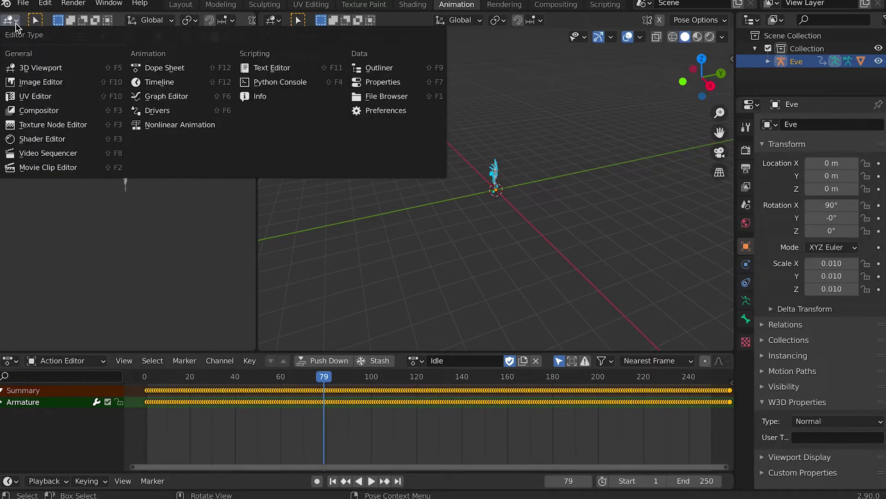
pyautogui.click(164, 128)
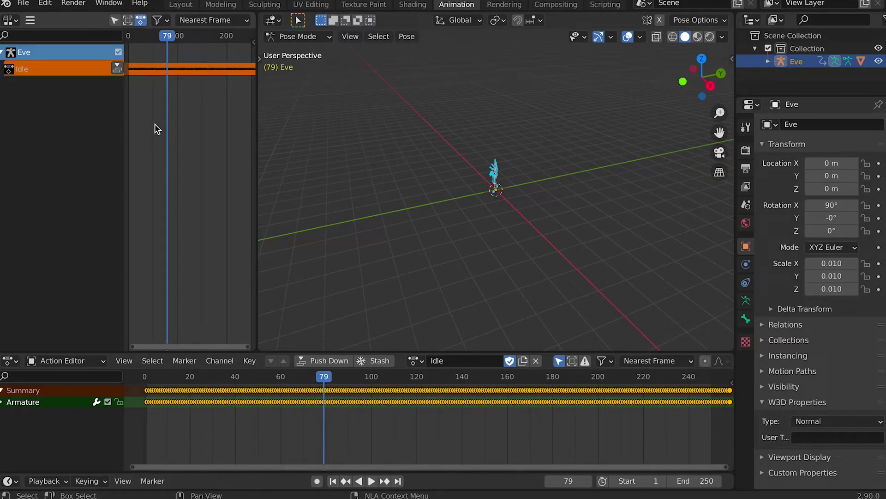
# - Import Firing Rifle.fbx as an FBX file
pyautogui.click(24, 3)
pyautogui.moveTo(72, 177)
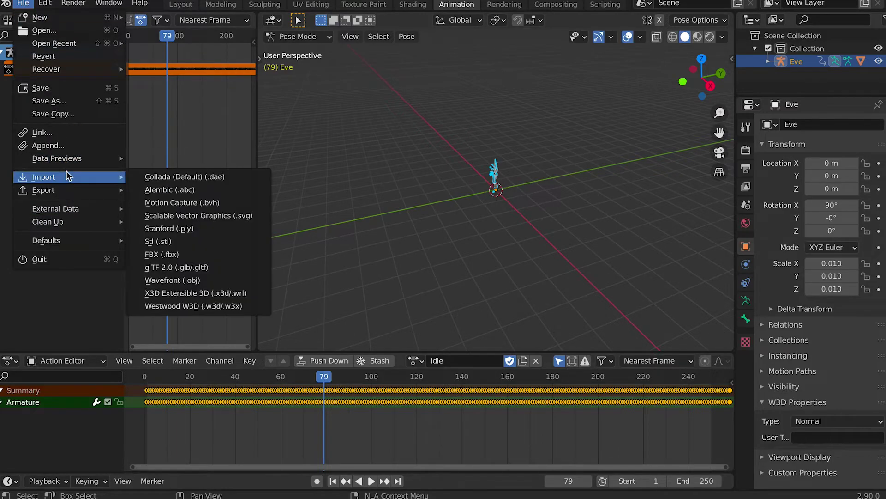
pyautogui.click(201, 255)
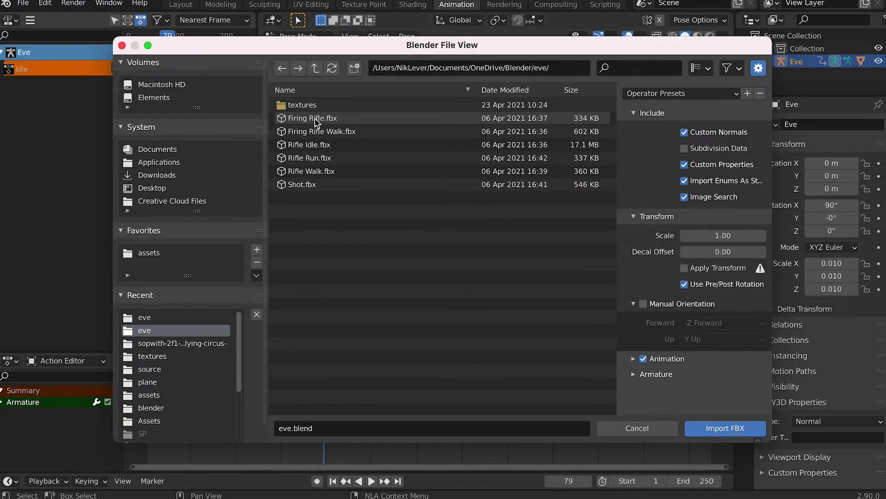
pyautogui.click(317, 120)
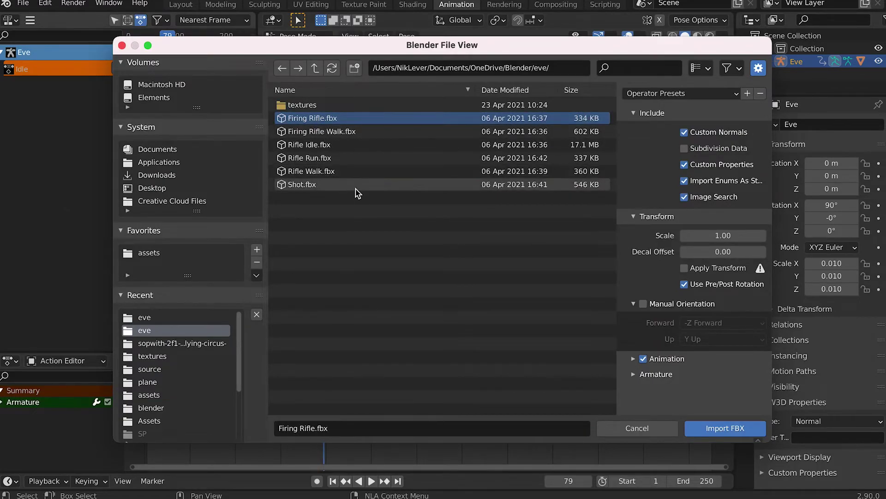
pyautogui.click(725, 427)
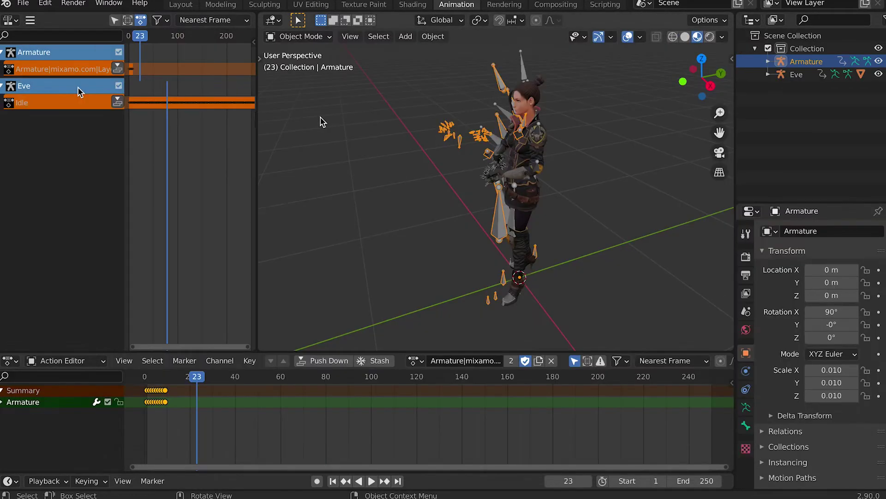
# - Rename the imported armature's action to Firing
pyautogui.click(769, 62)
pyautogui.click(781, 75)
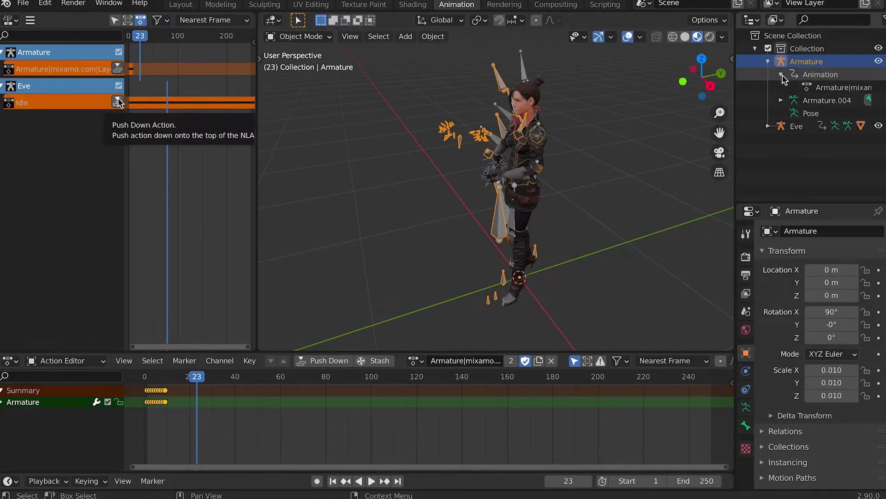
pyautogui.doubleClick(829, 90)
pyautogui.write('Fi')
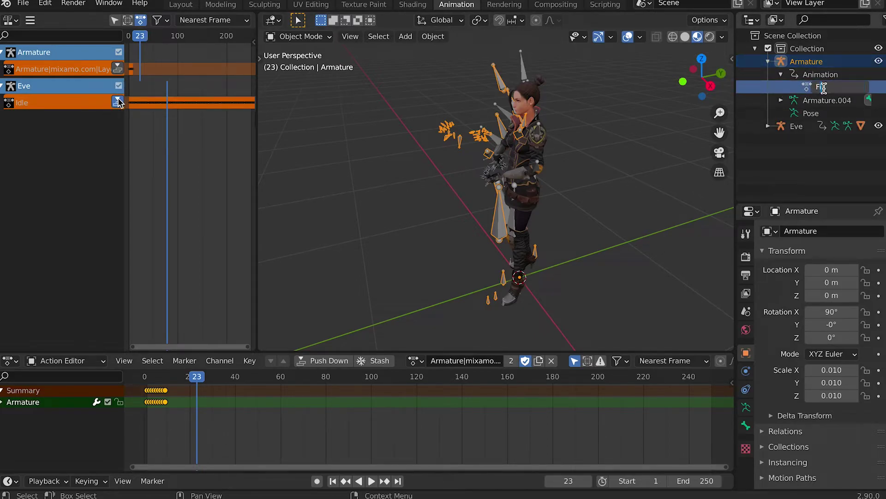
pyautogui.write('ring')
pyautogui.press('Return')
# - Push Eve's Idle down onto an NLA track, assign Firing to Eve, and delete the imported armature
pyautogui.click(526, 207)
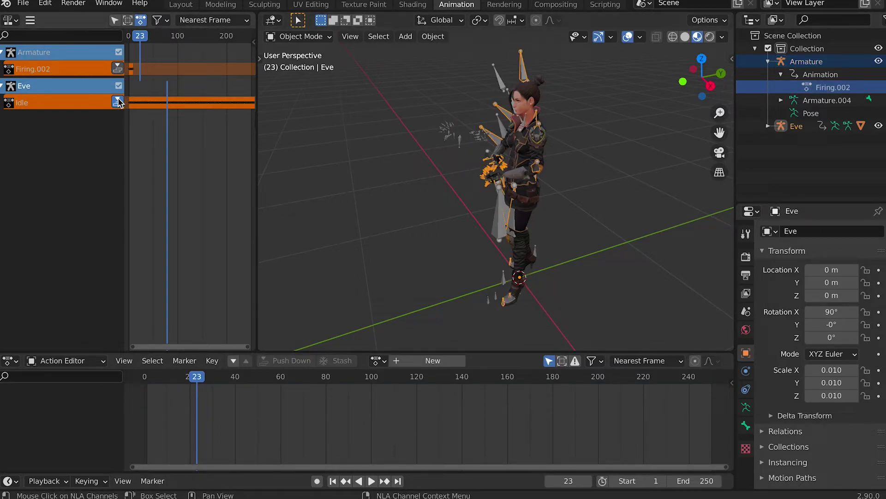
pyautogui.click(117, 102)
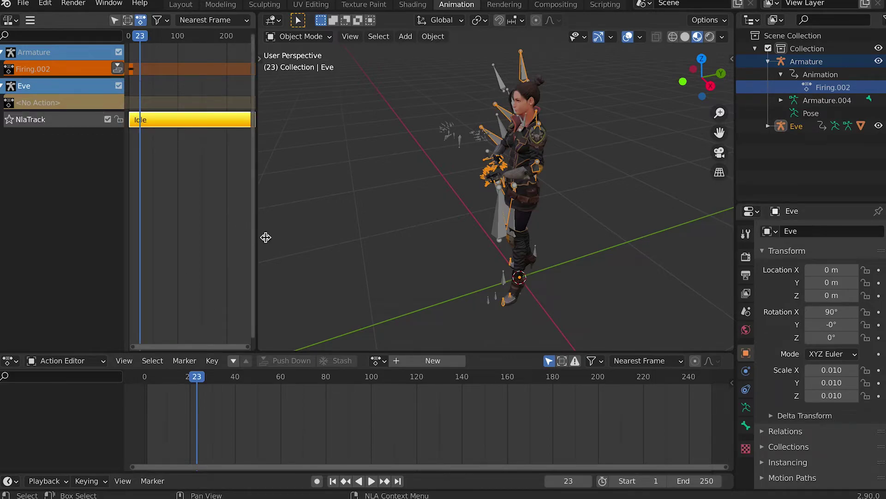
pyautogui.click(408, 363)
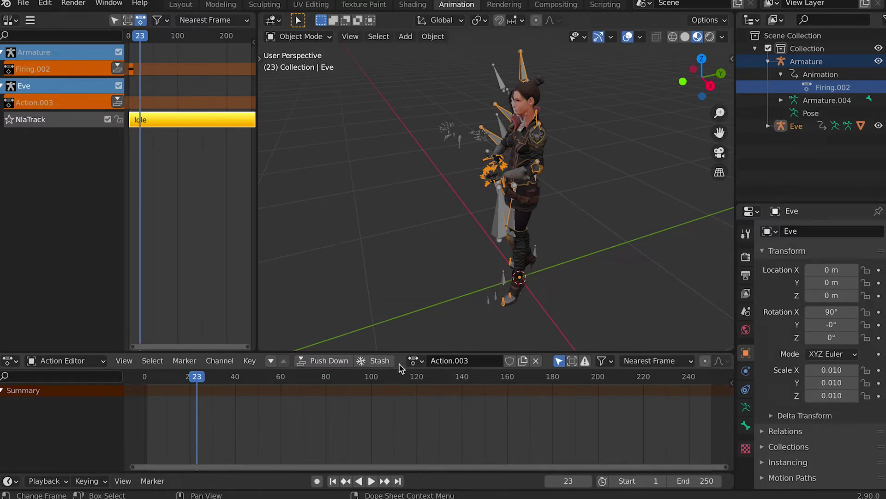
pyautogui.click(415, 361)
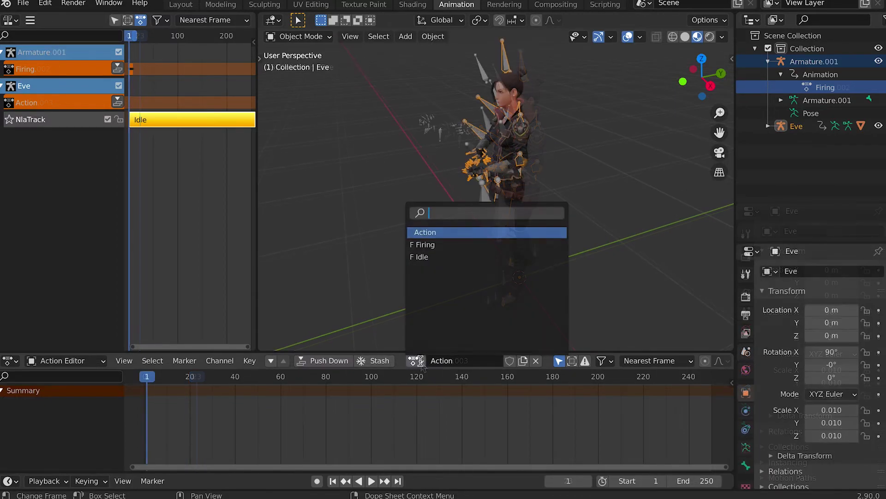
pyautogui.click(436, 245)
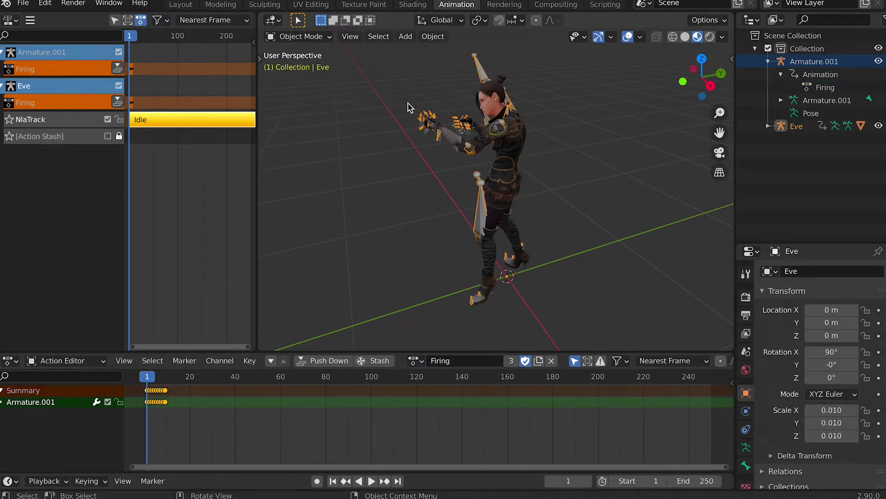
pyautogui.rightClick(825, 66)
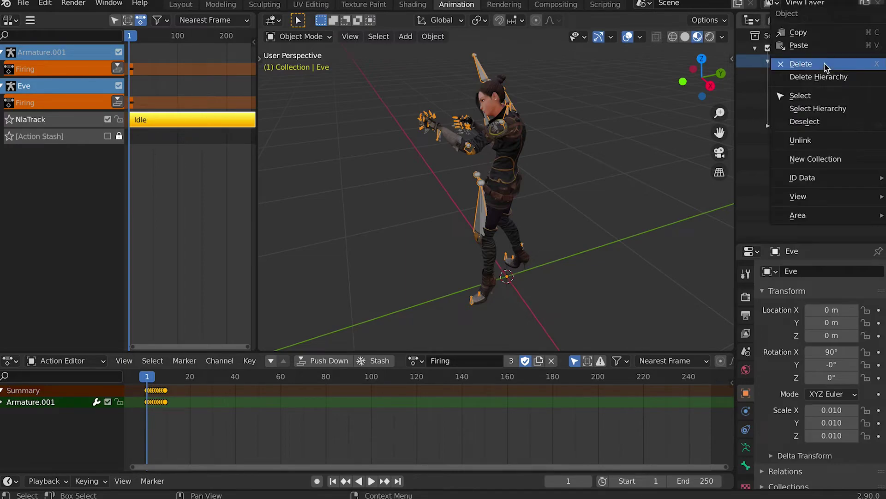
pyautogui.click(825, 66)
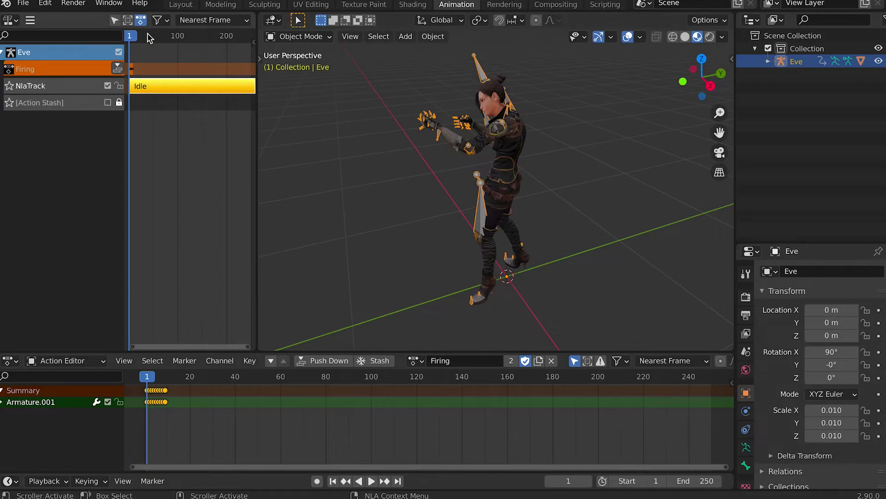
# - Import the Firing Rifle Walk FBX animation
pyautogui.click(23, 3)
pyautogui.moveTo(55, 179)
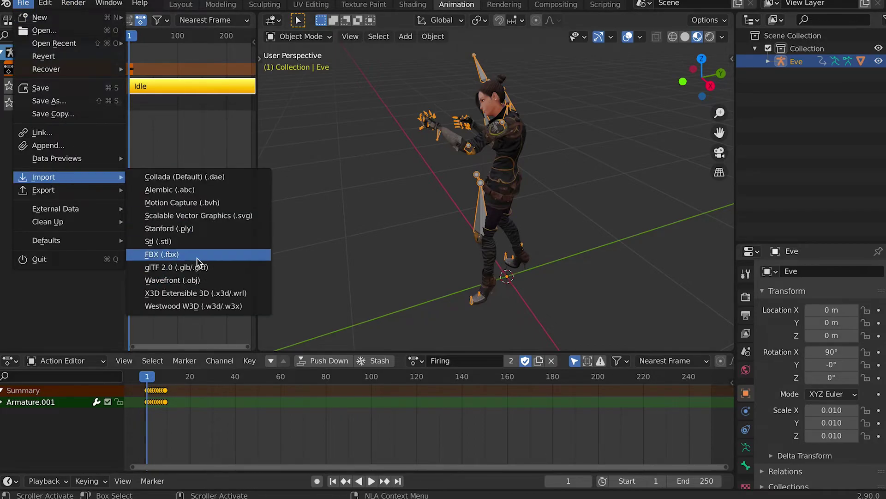
pyautogui.click(198, 255)
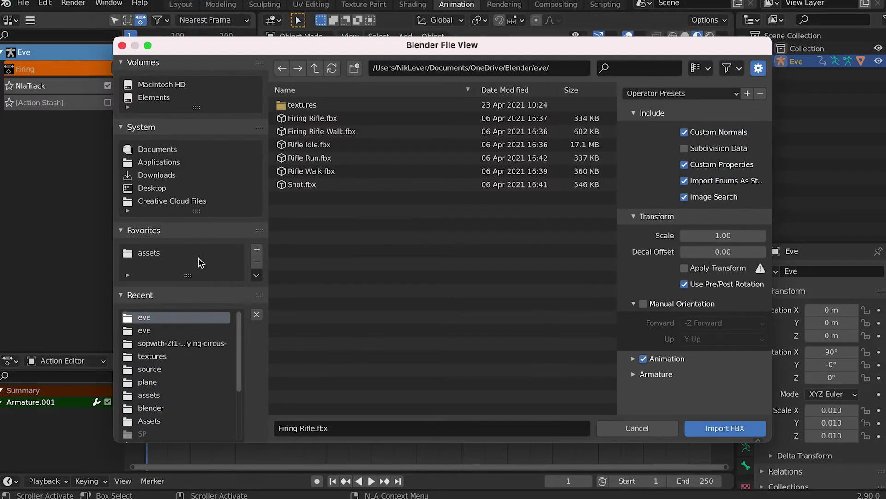
pyautogui.doubleClick(326, 134)
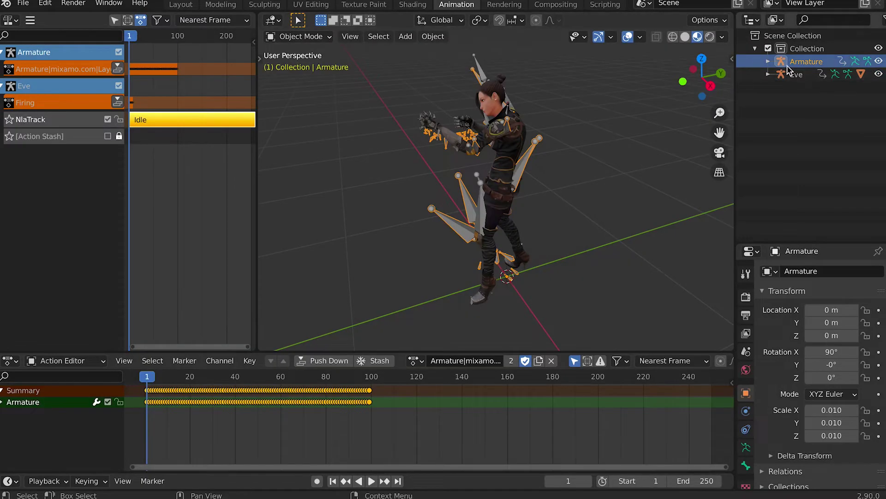
# - Rename the newly imported armature's action to FiringWalk
pyautogui.click(768, 61)
pyautogui.click(780, 74)
pyautogui.doubleClick(839, 87)
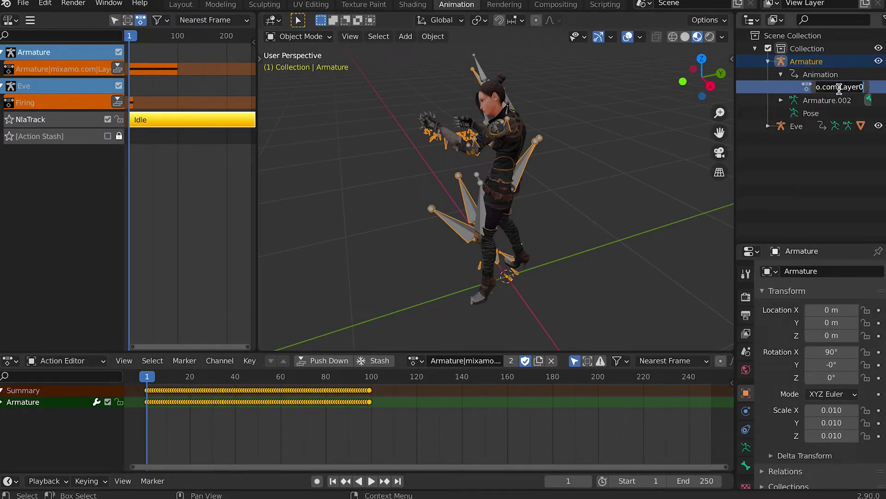
pyautogui.write('FiringWalk')
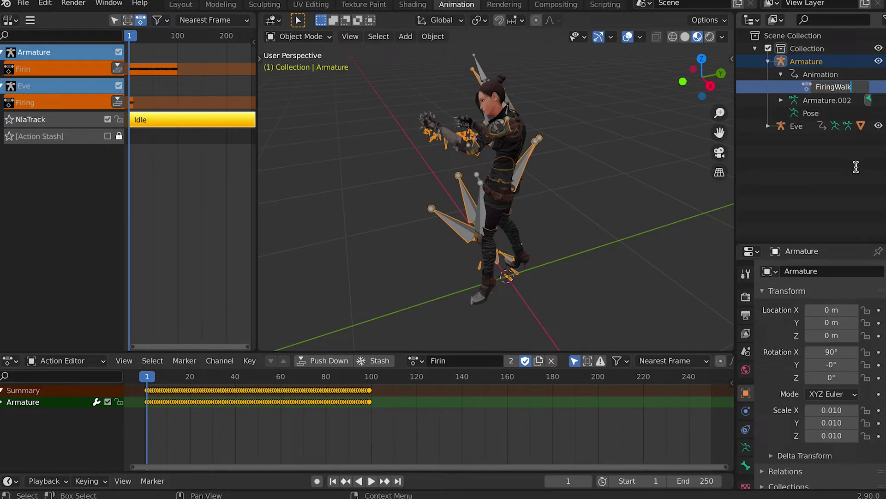
pyautogui.press('Return')
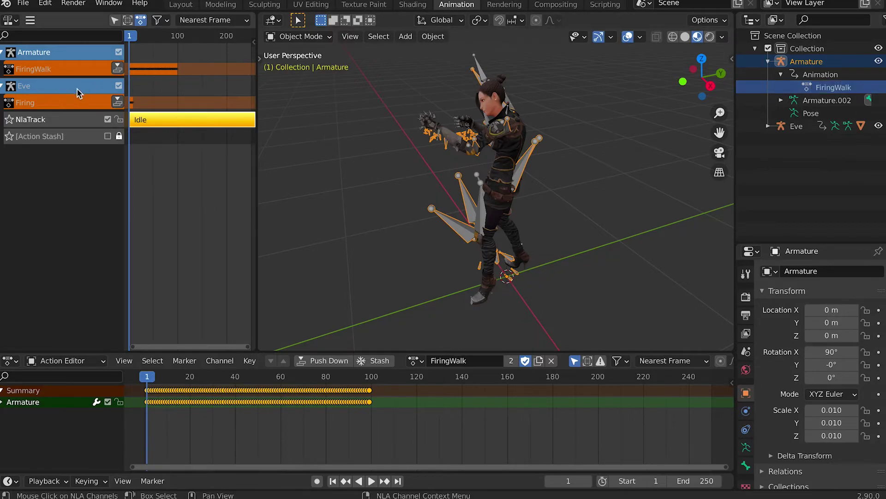
# - Push Firing onto an NLA track, assign FiringWalk to Eve, and delete the imported armature
pyautogui.click(117, 102)
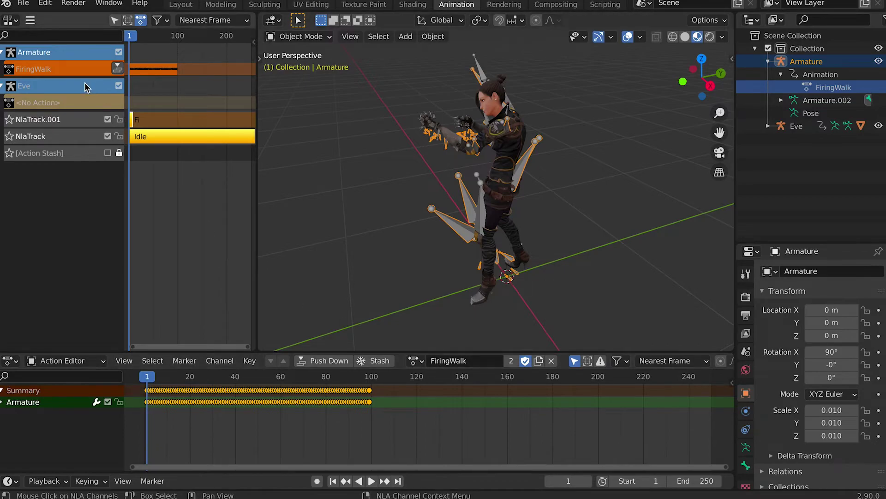
pyautogui.click(96, 109)
pyautogui.click(434, 360)
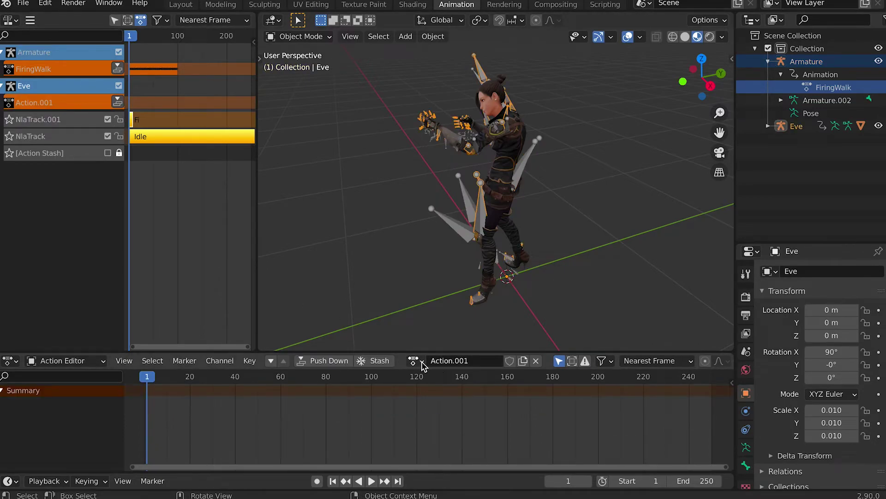
pyautogui.click(415, 360)
pyautogui.click(437, 268)
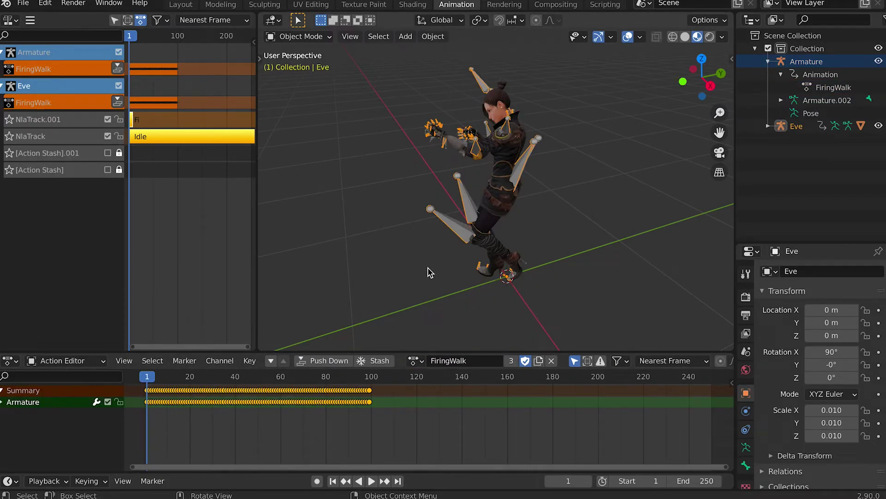
pyautogui.rightClick(806, 64)
pyautogui.click(803, 66)
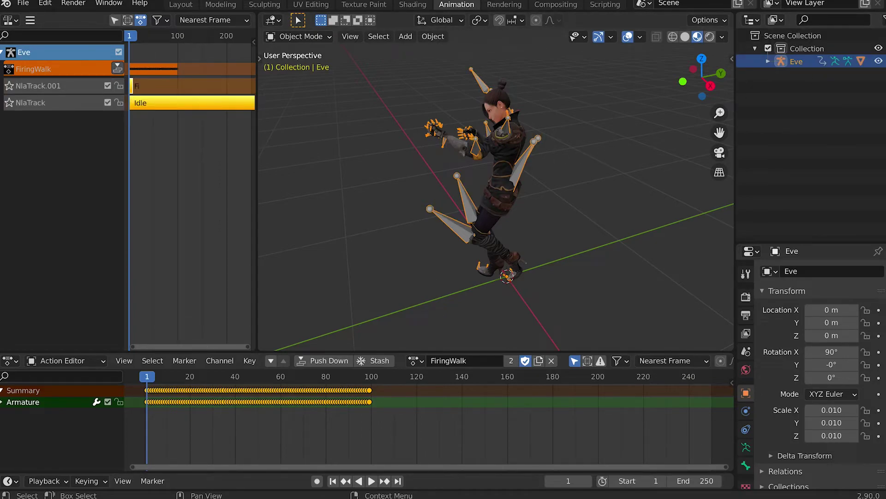
# - Import and rename the Run action, push FiringWalk down, assign Run to Eve, delete its armature
pyautogui.click(22, 4)
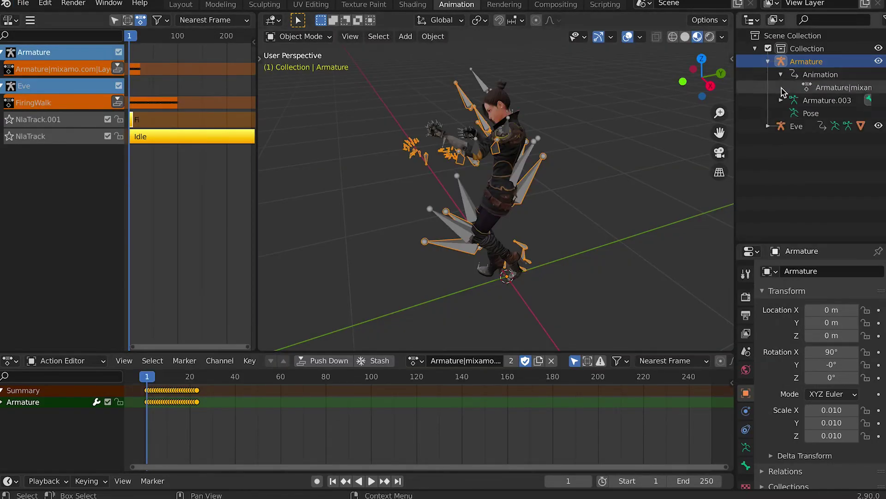
pyautogui.write('Run')
pyautogui.press('Return')
pyautogui.click(118, 102)
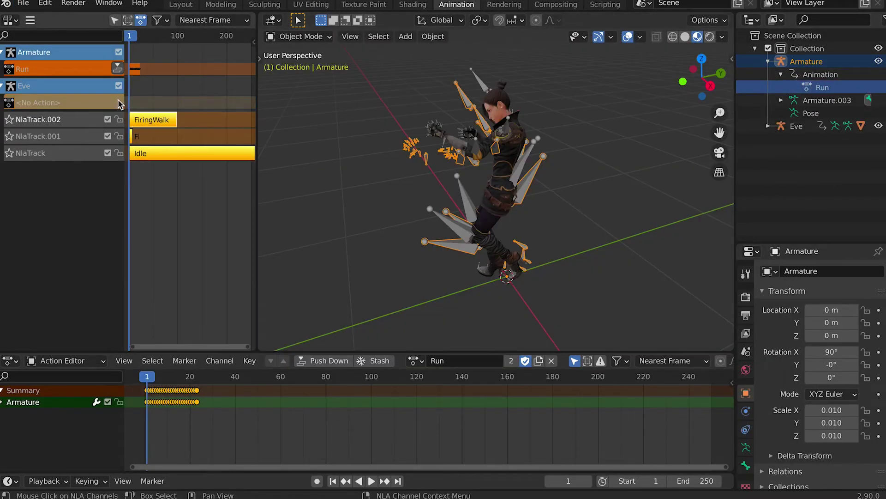
pyautogui.click(82, 105)
pyautogui.click(797, 89)
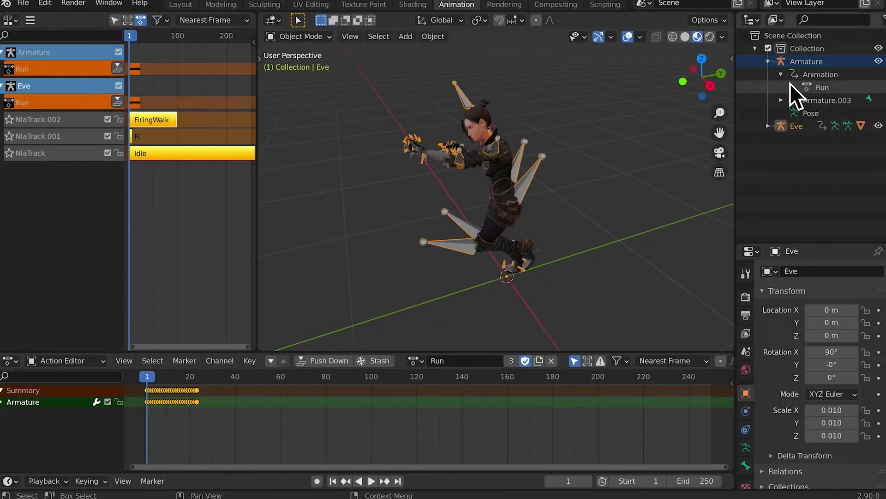
pyautogui.press('x')
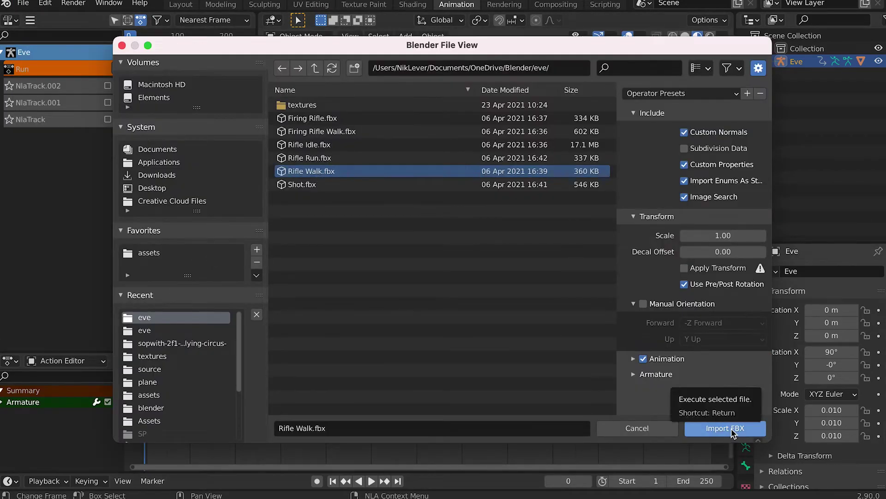
# - Import the walking animation, push Run onto a new NLA track, and give Eve Walk
pyautogui.click(732, 430)
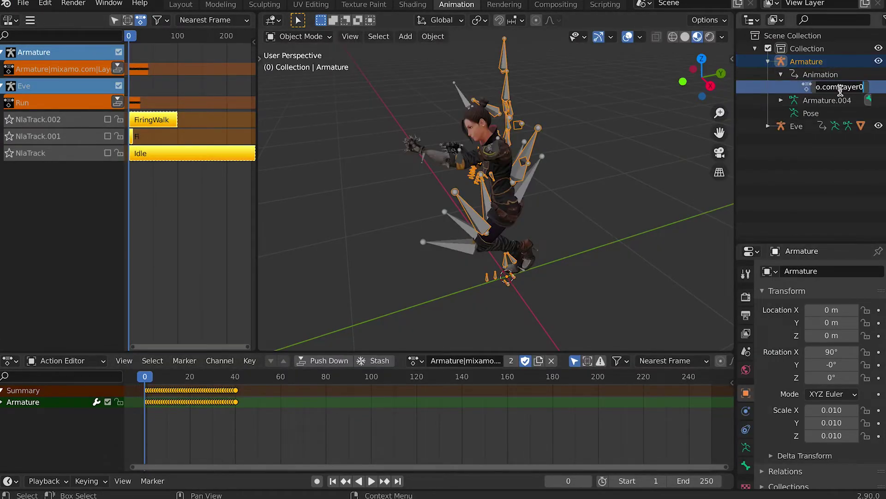
pyautogui.click(117, 102)
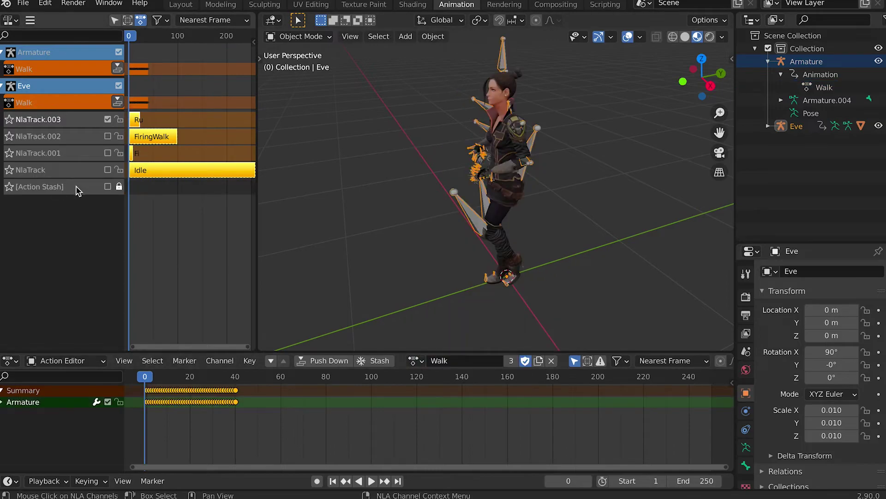
pyautogui.click(24, 4)
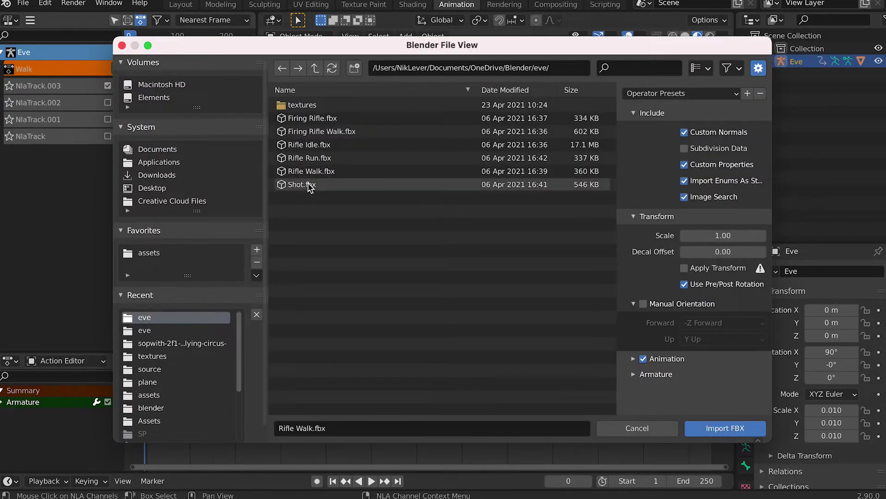
# - Import Shot, push Walk down, assign Shot to Eve, delete its armature, and push Shot onto a track
pyautogui.click(714, 428)
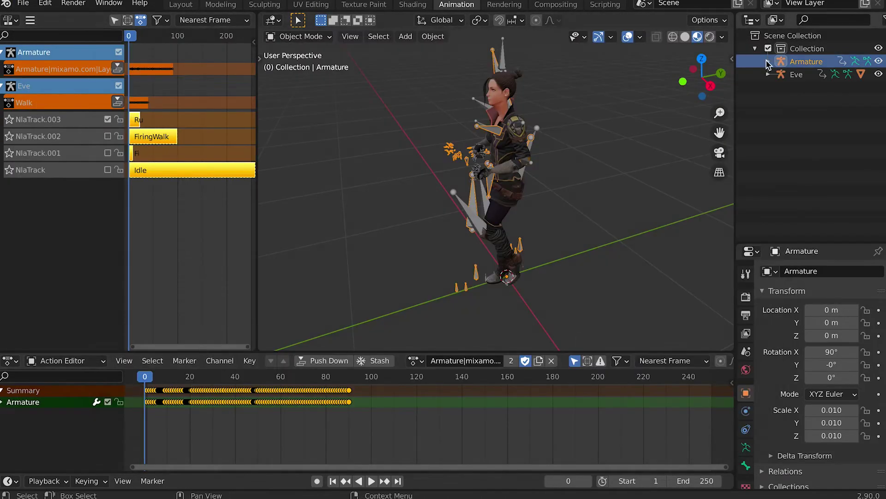
pyautogui.click(118, 102)
pyautogui.click(414, 360)
pyautogui.click(443, 277)
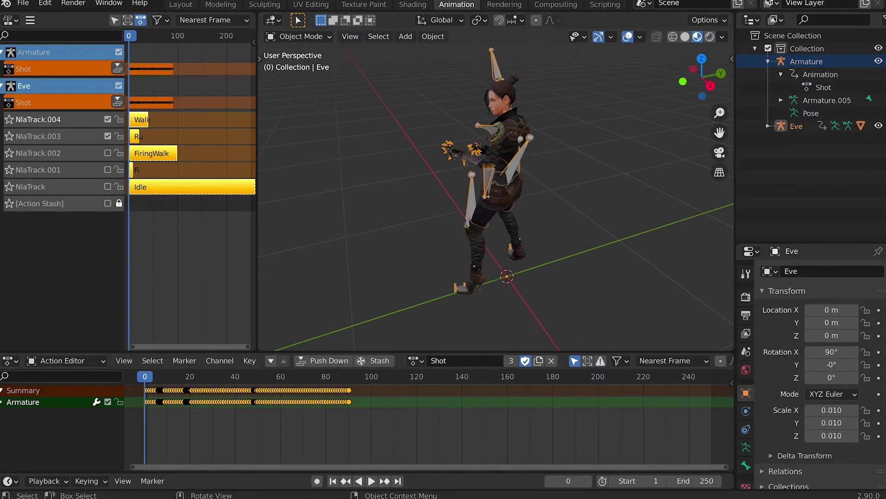
pyautogui.press('Delete')
pyautogui.click(108, 86)
pyautogui.moveTo(130, 35)
pyautogui.mouseDown()
pyautogui.moveTo(152, 36)
pyautogui.moveTo(129, 36)
pyautogui.mouseUp()
pyautogui.click(118, 69)
pyautogui.click(107, 119)
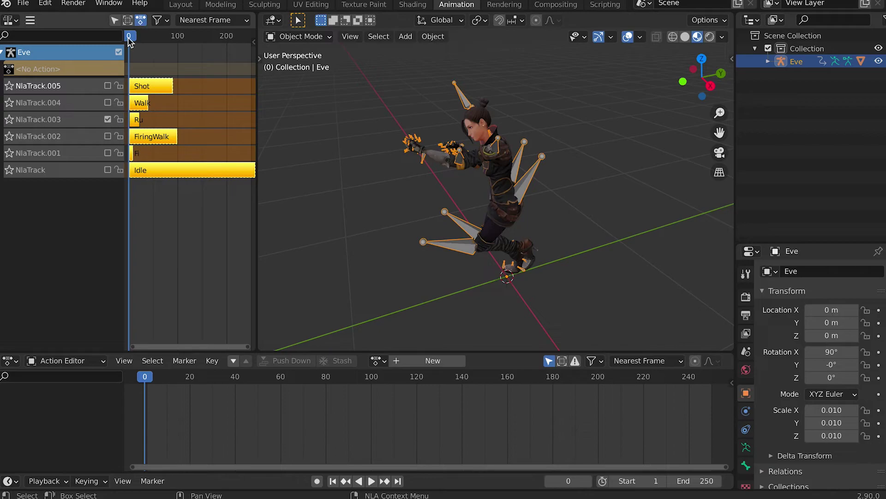
pyautogui.press('space')
pyautogui.hotkey('shift', 'Left')
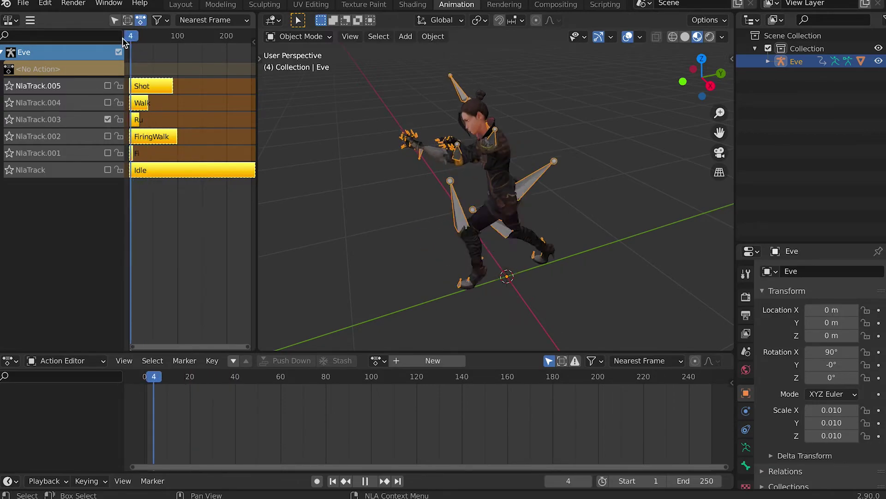
pyautogui.press('Escape')
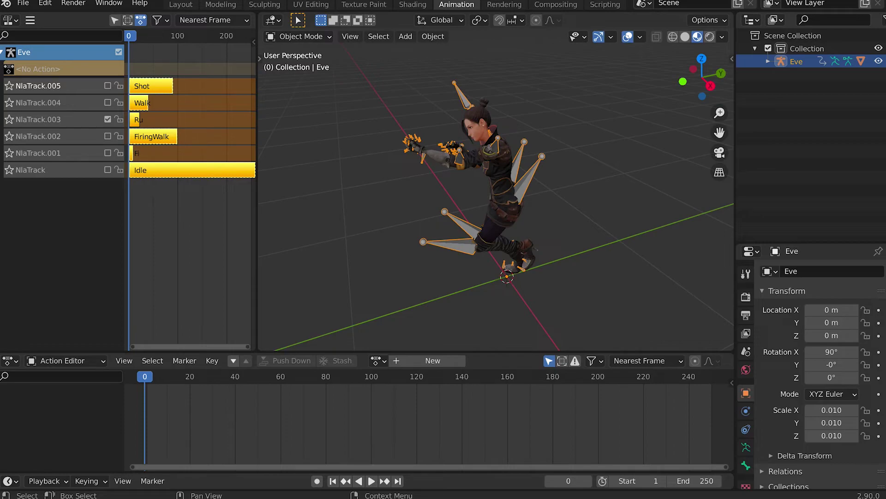
# - Start a glTF 2.0 export with the format set to glTF Binary (.glb)
pyautogui.click(22, 6)
pyautogui.moveTo(85, 190)
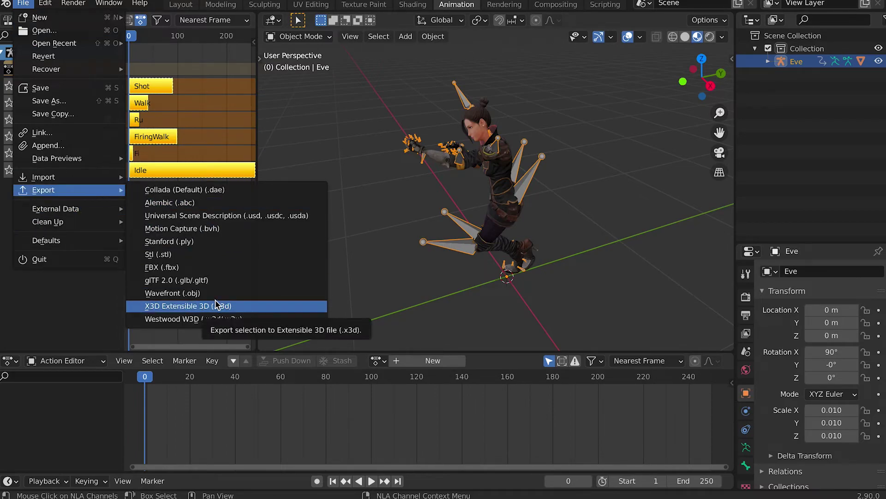
pyautogui.click(211, 282)
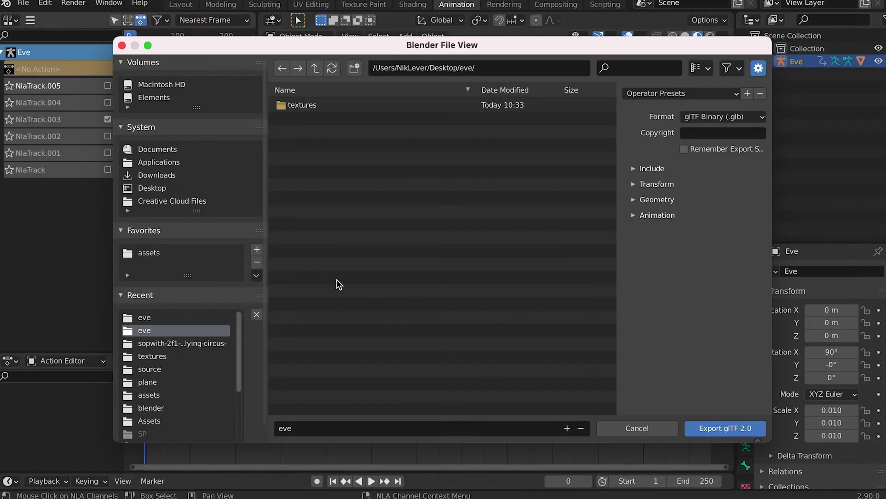
pyautogui.click(761, 118)
pyautogui.click(732, 132)
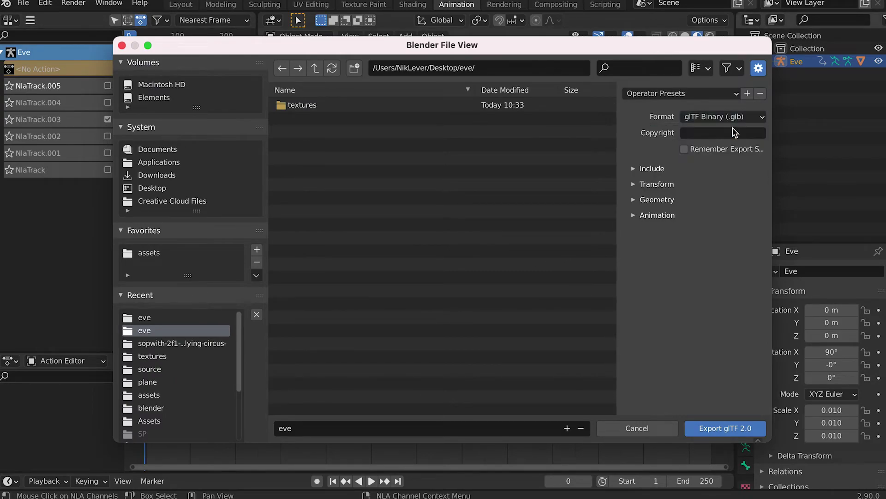
# - Review the Include, Transform and Geometry settings, and turn off Shape Keys under Animation
pyautogui.click(634, 169)
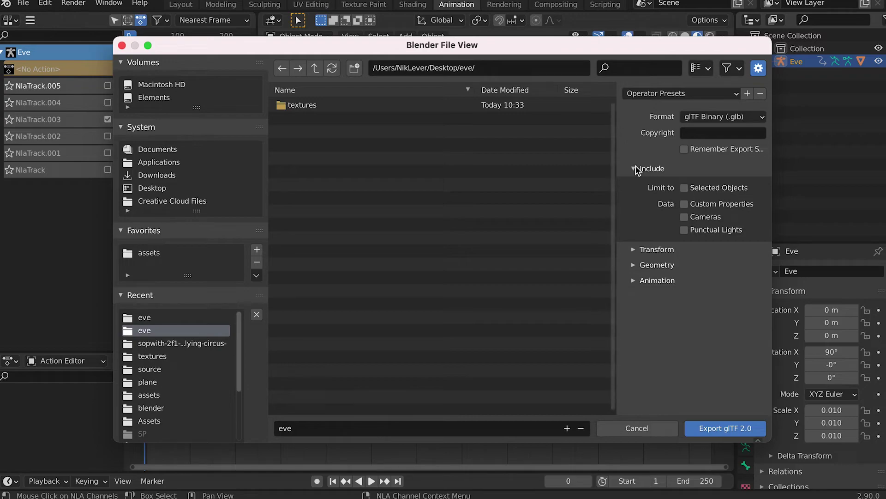
pyautogui.click(633, 168)
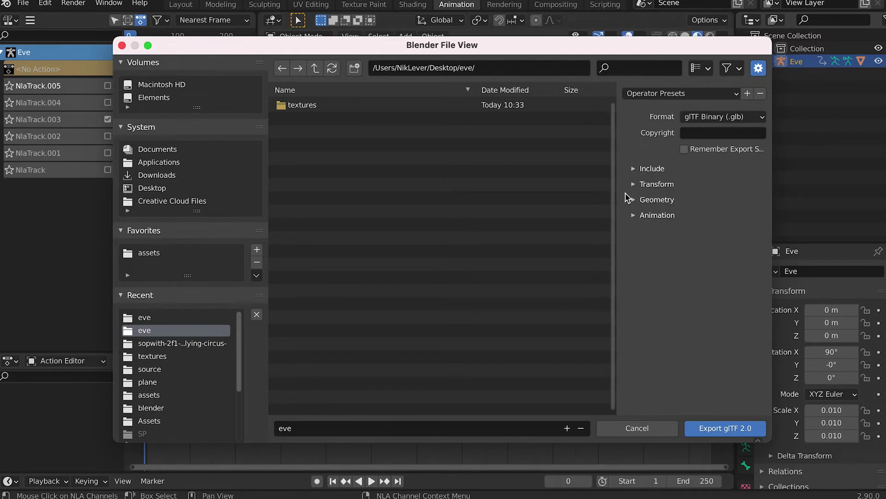
pyautogui.click(632, 184)
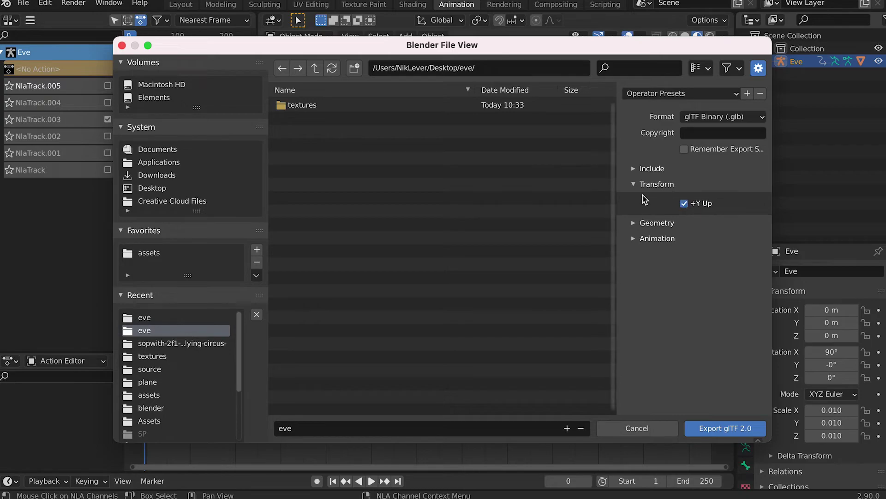
pyautogui.click(637, 185)
pyautogui.click(634, 200)
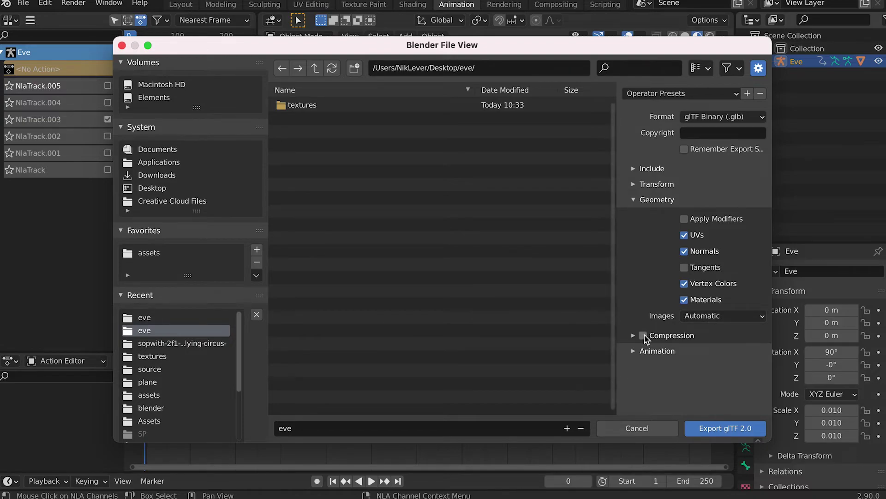
pyautogui.keyDown('ctrl'); pyautogui.click(651, 350); pyautogui.keyUp('ctrl')
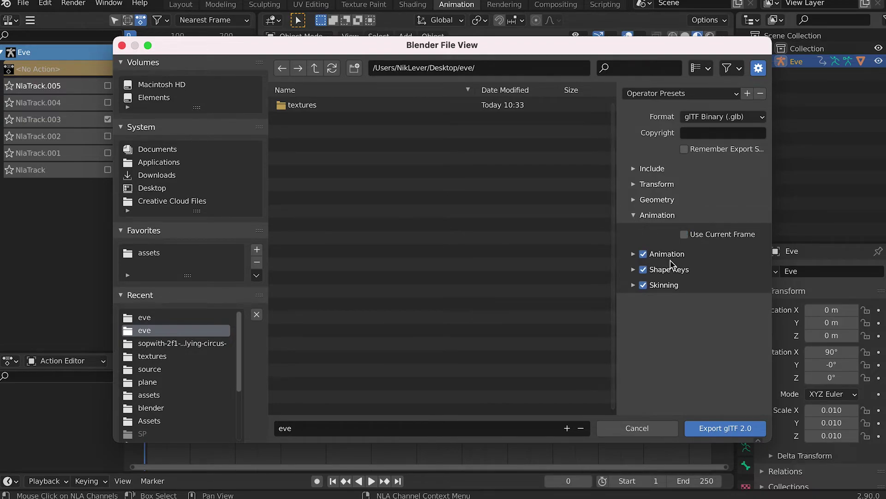
pyautogui.click(644, 270)
# - Export the scene as eve.glb into the eve folder
pyautogui.click(732, 427)
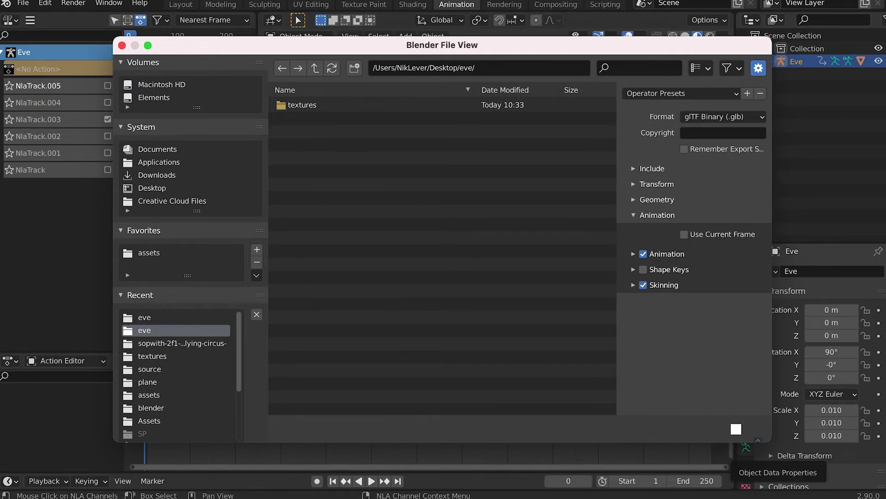